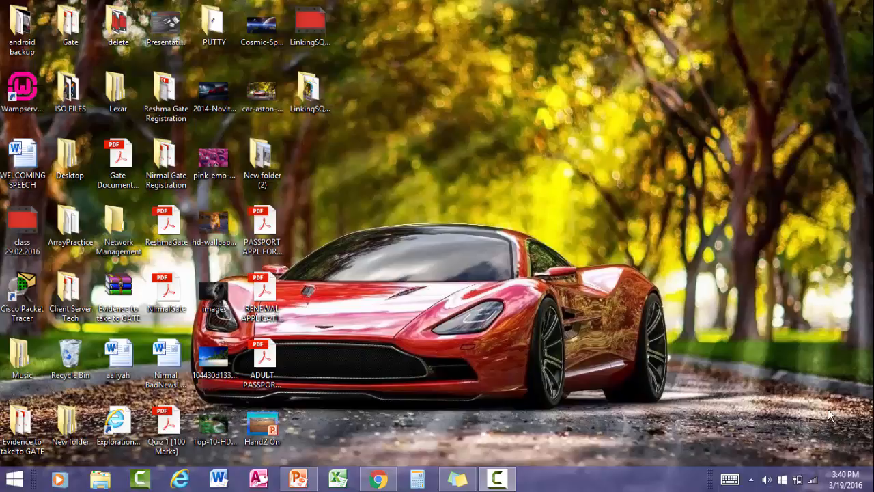
Visit the official WampServer website, look over its Downloads section, and return to the 'odbc connector' results
left_click(380, 480)
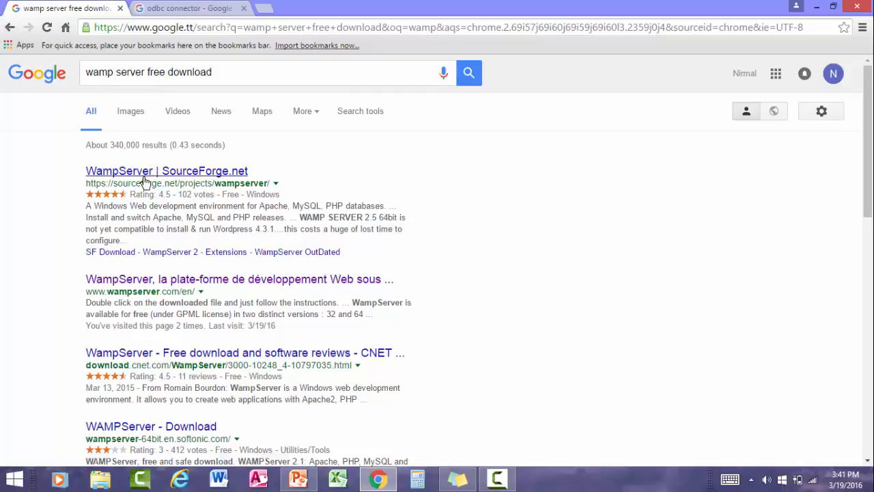
left_click(195, 283)
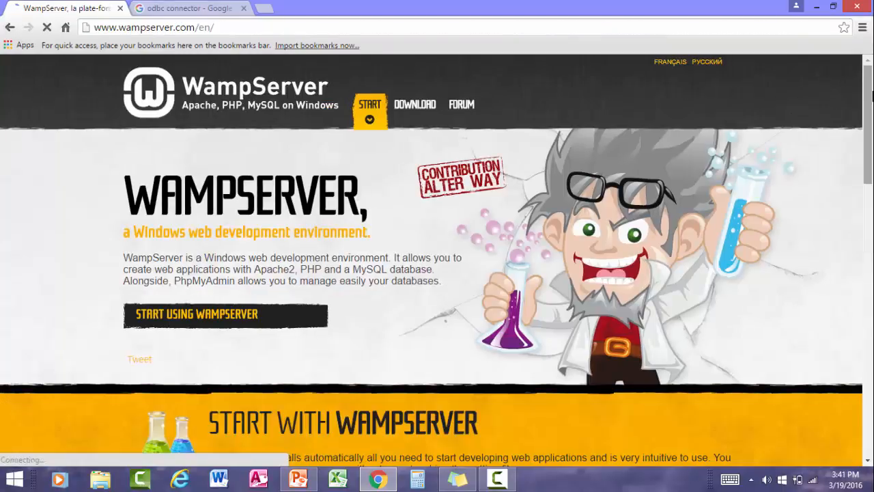
left_click_drag(869, 95, 852, 335)
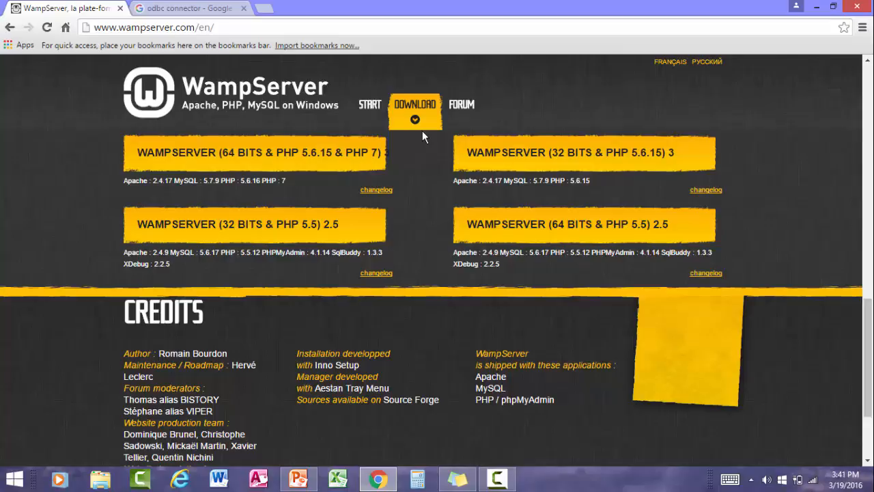
left_click(170, 5)
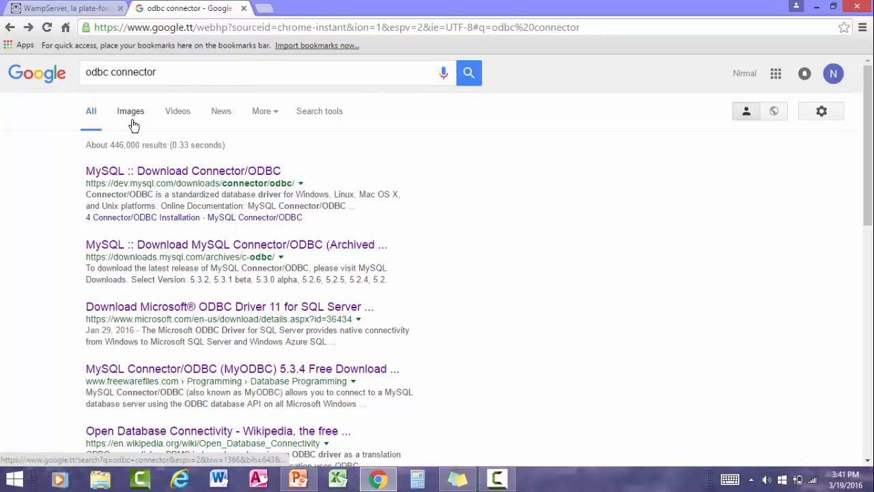
Open the MySQL Connector/ODBC archived downloads page, keep version 5.3.4, and minimize Chrome
left_click(240, 247)
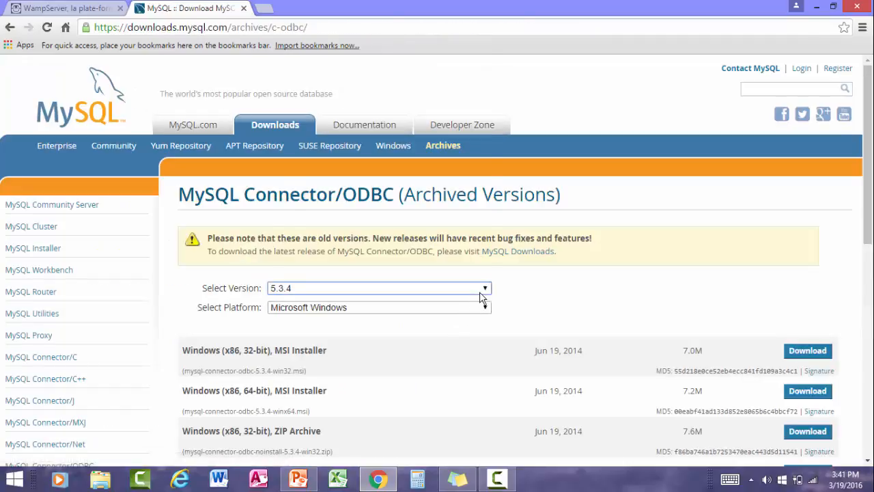
left_click(480, 289)
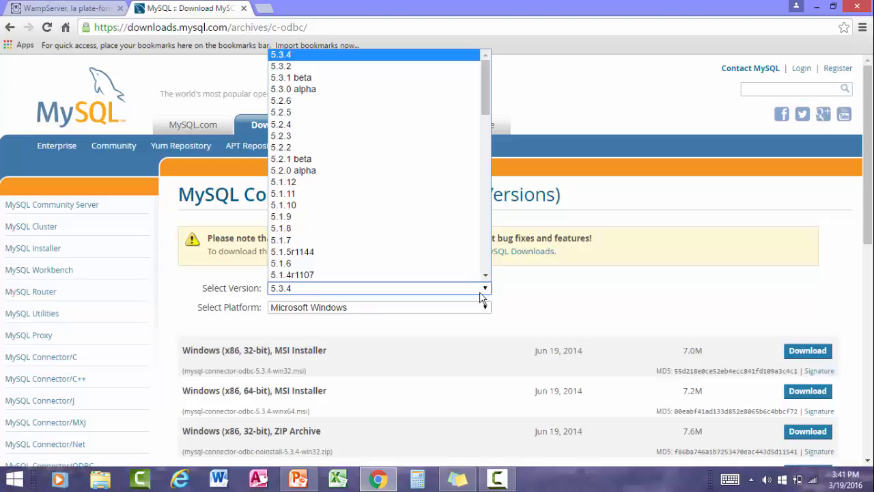
left_click(559, 283)
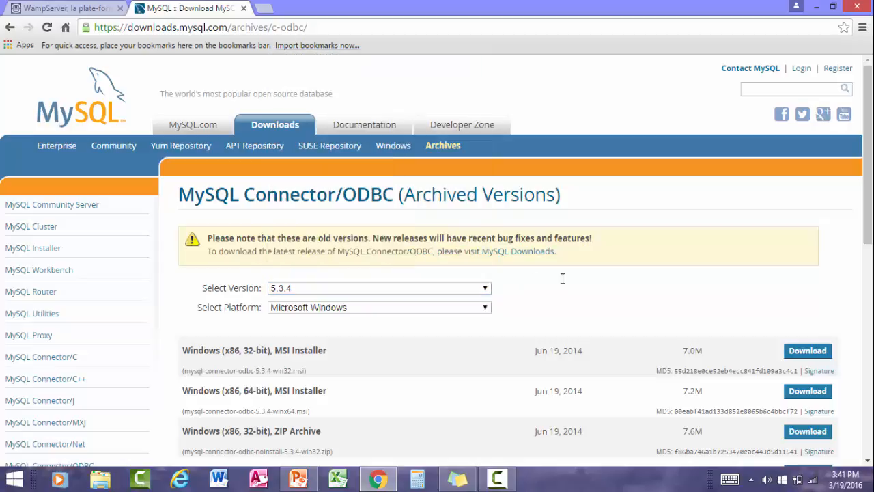
left_click(815, 7)
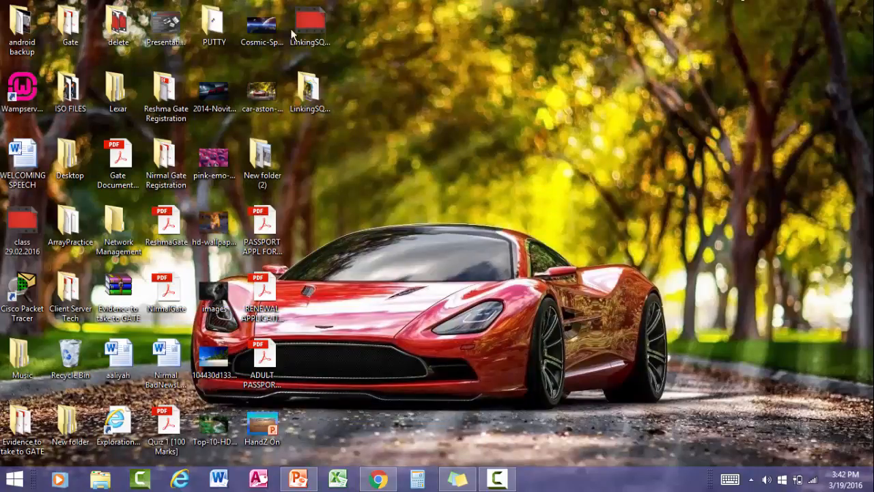
Launch Wampserver 64 from the desktop and open phpMyAdmin from its tray menu
left_click(27, 94)
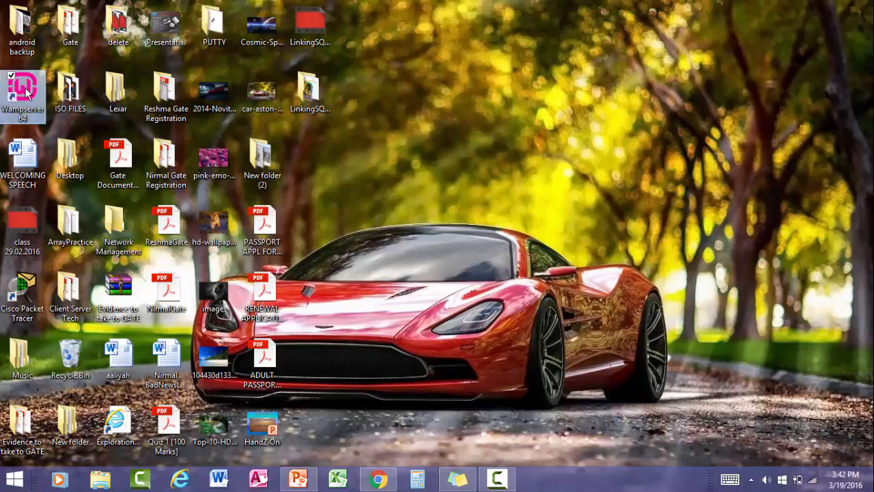
double_click(28, 95)
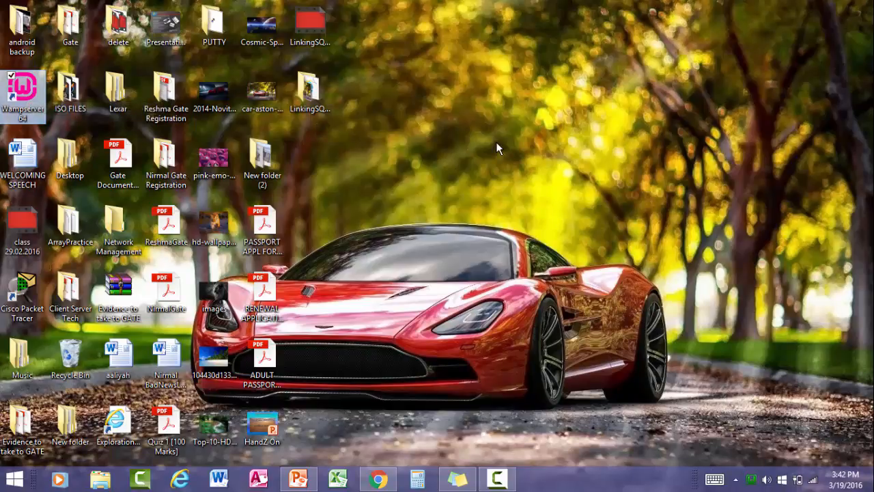
left_click(753, 483)
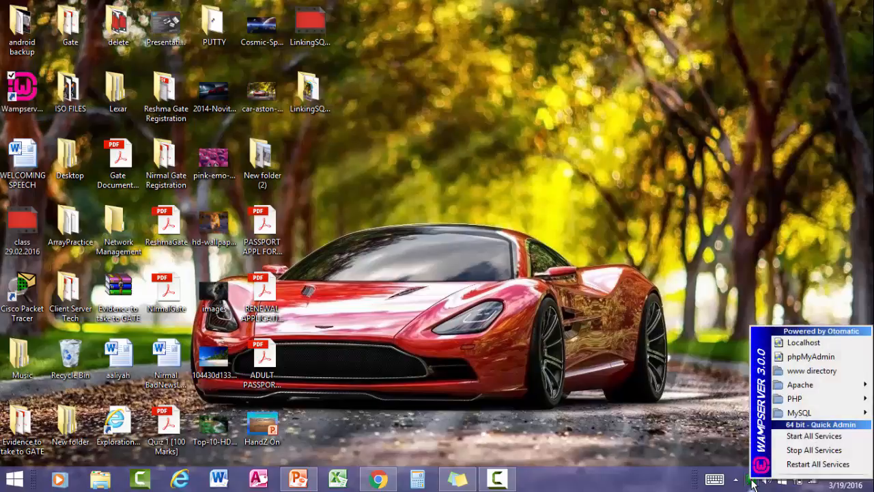
left_click(826, 357)
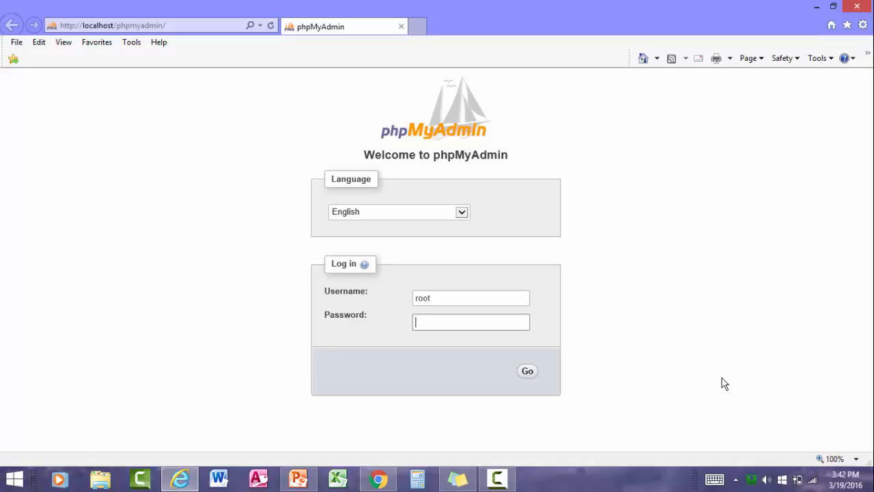
Log in to phpMyAdmin as root and create a new database named OfficeStaff
left_click(530, 374)
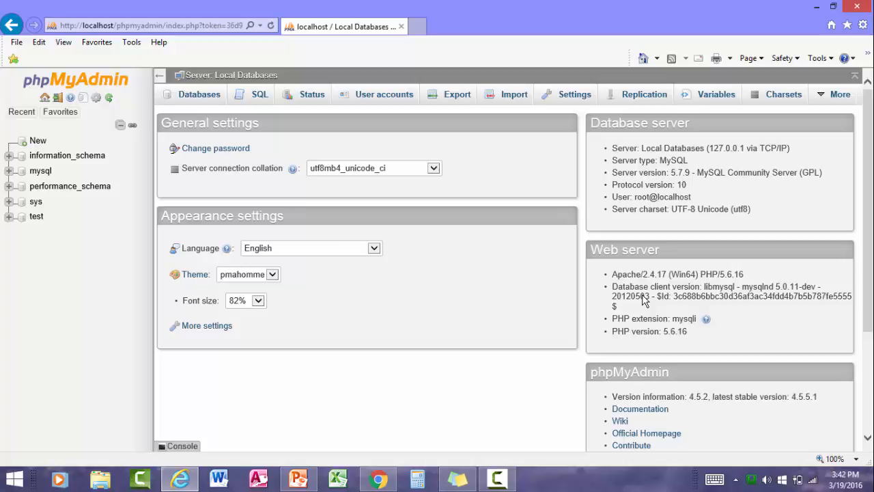
left_click(198, 99)
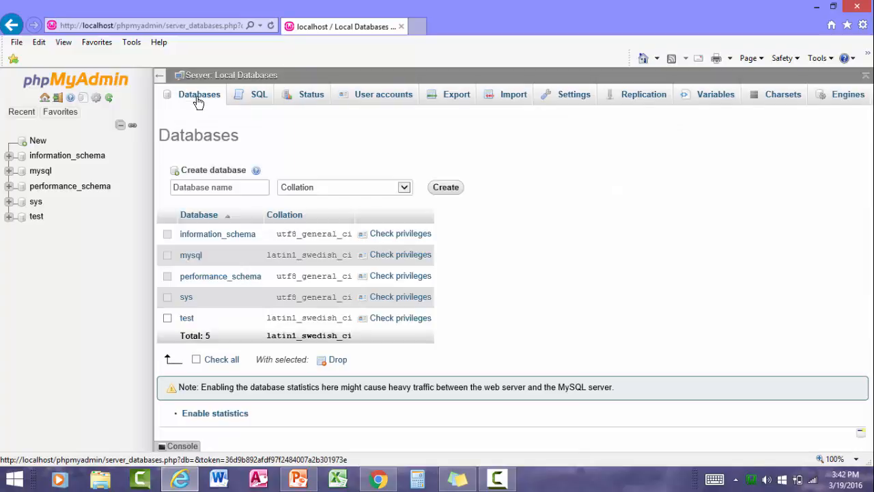
left_click(264, 188)
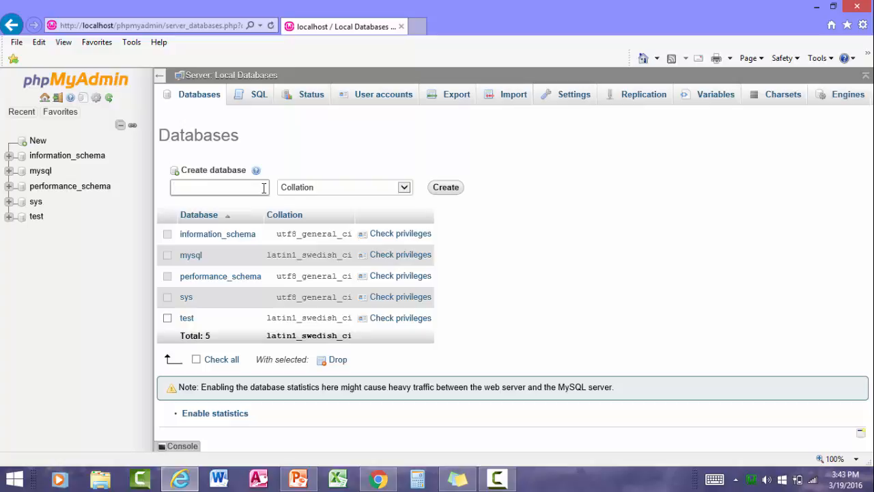
type("OfficeStaff")
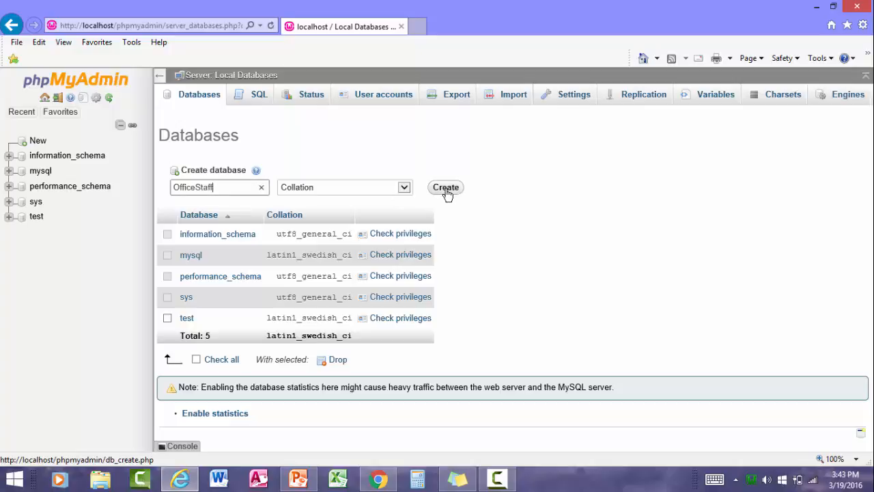
left_click(445, 190)
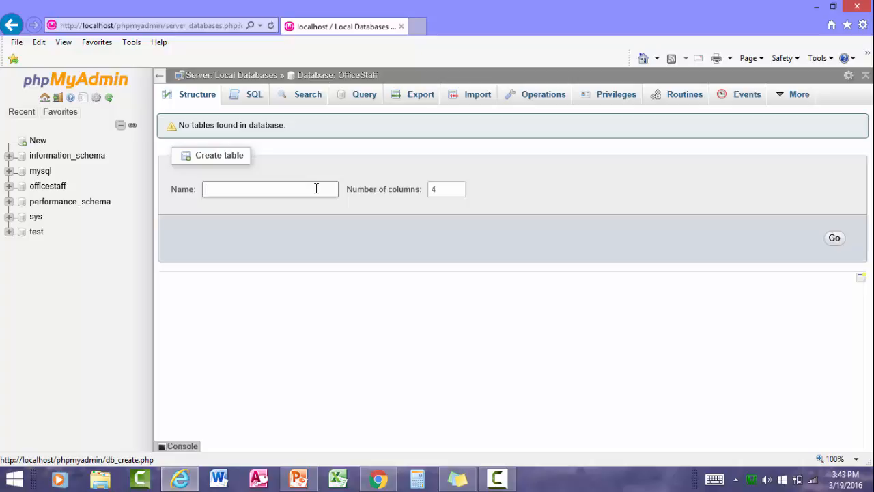
Name the new table Staff1 and enter column names Surname, FirstName and Gender
type("Staff1")
left_click(836, 239)
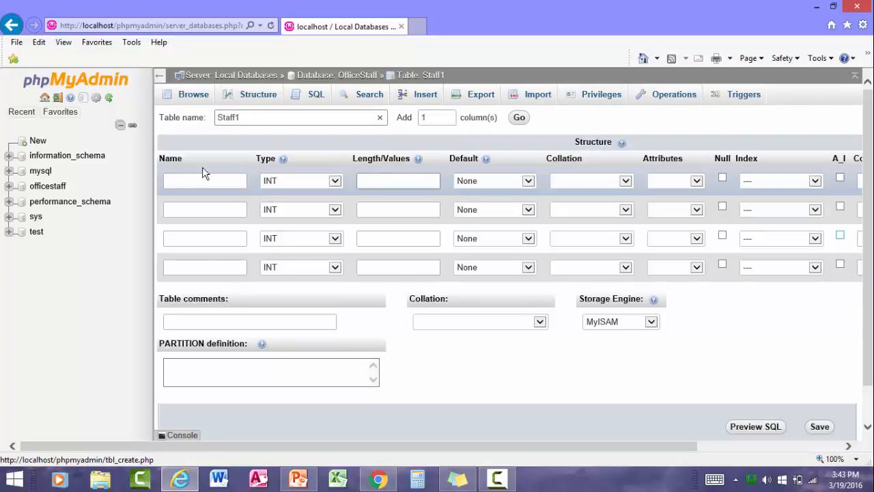
left_click(183, 182)
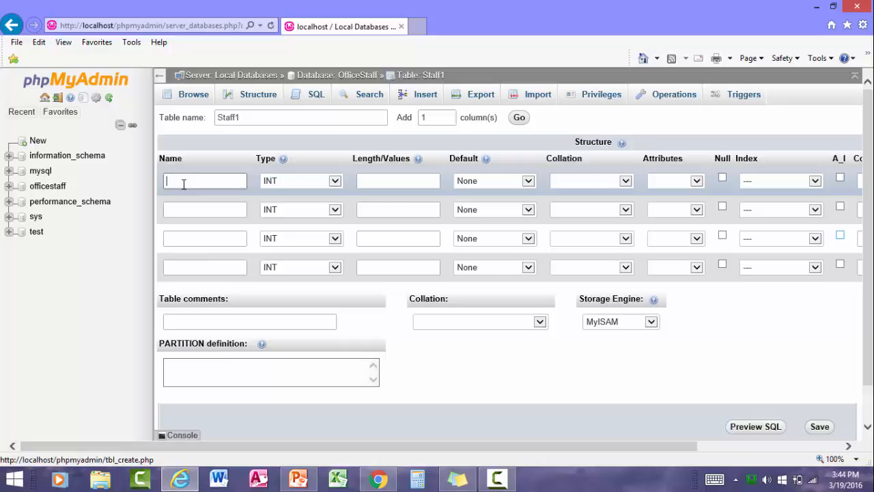
type("Surname")
left_click(196, 212)
type("Firm")
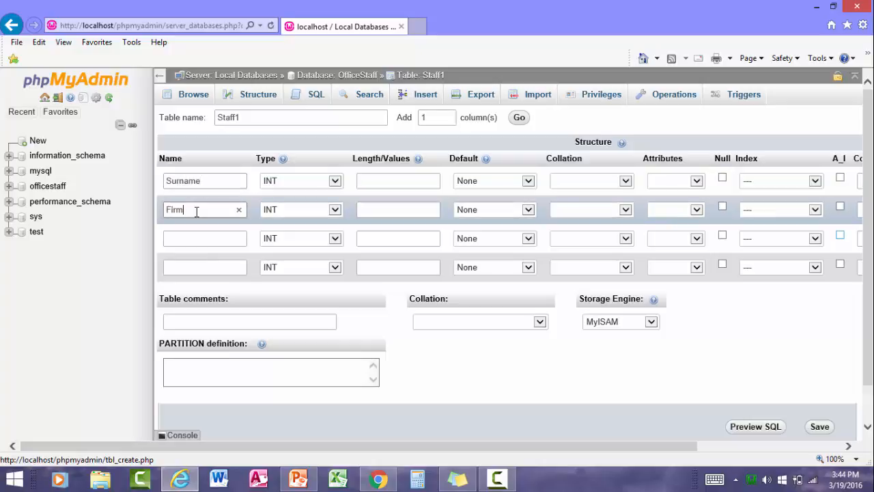
key("BackSpace")
type("stName")
left_click(188, 235)
type("G")
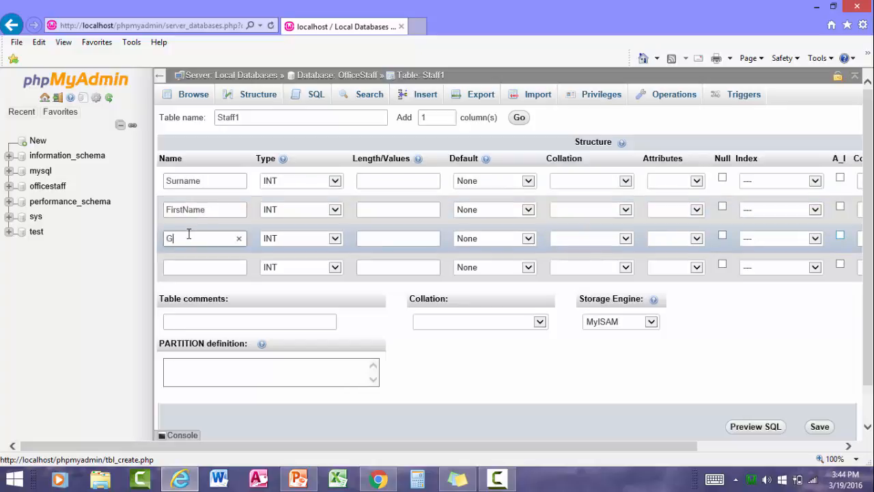
type("ender")
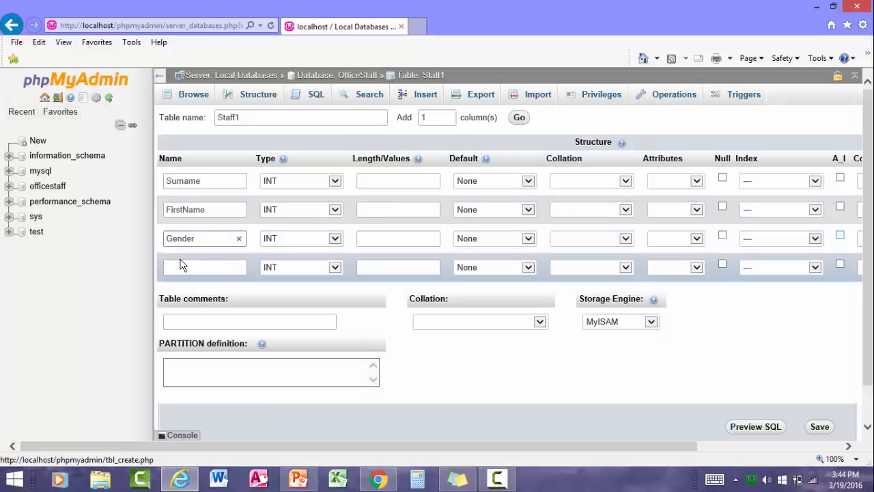
left_click(179, 265)
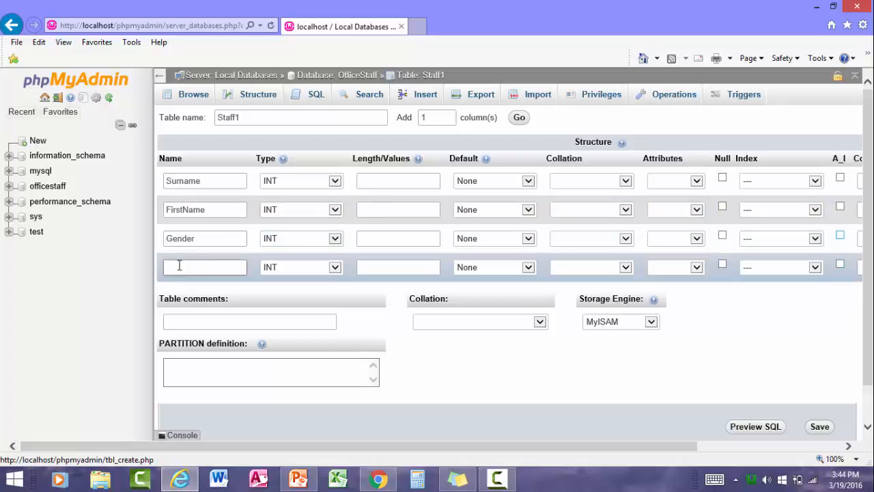
Name the fourth column Age and set the types to TEXT, TEXT, VARCHAR and INT
type("Age")
left_click(336, 181)
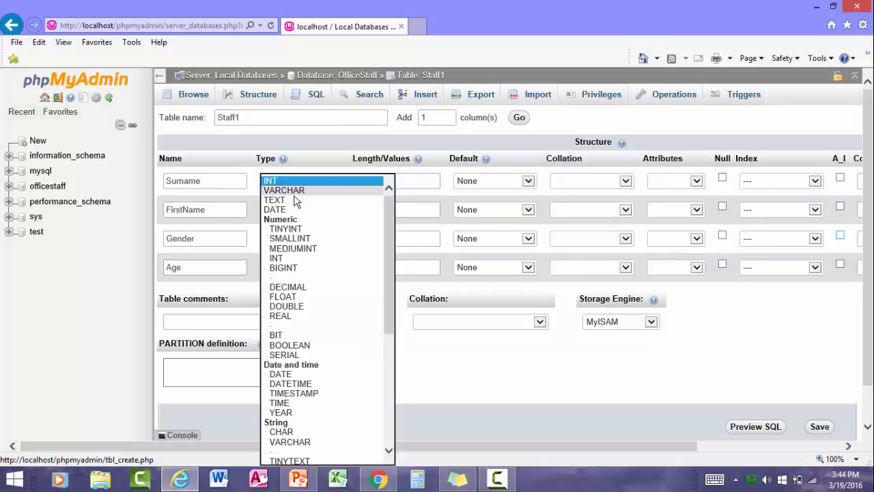
left_click(281, 200)
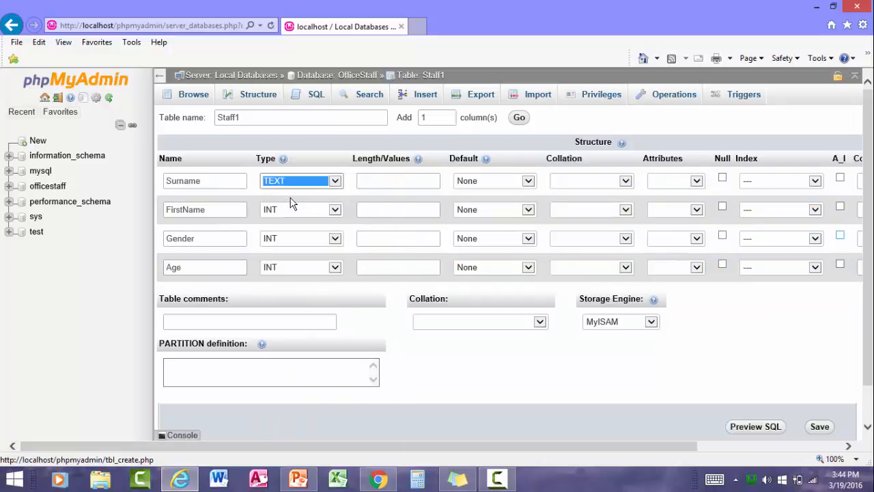
left_click(334, 210)
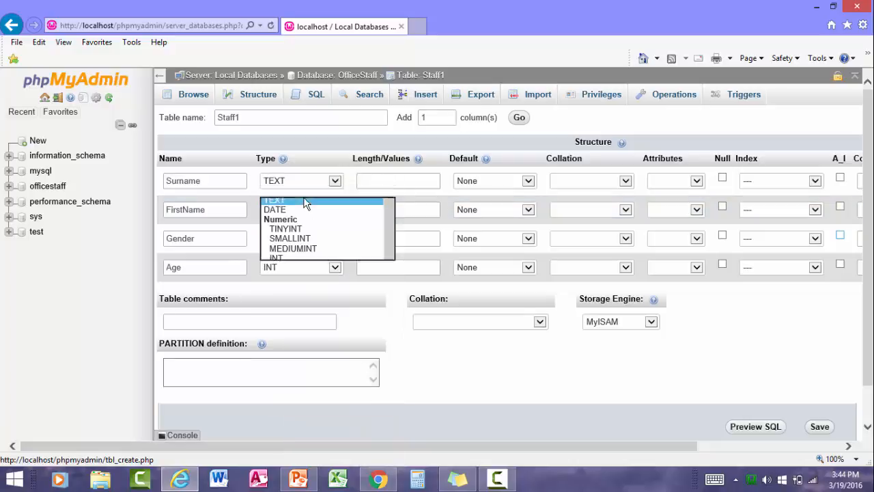
left_click(304, 198)
left_click(335, 238)
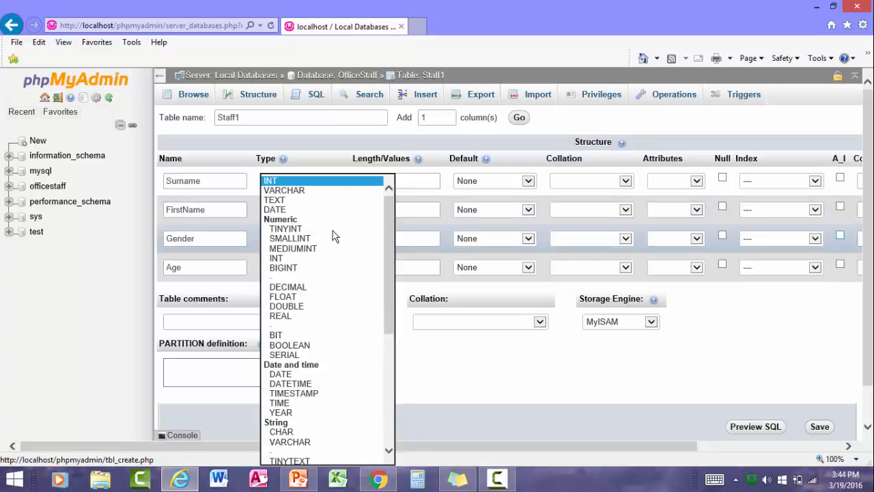
left_click(321, 191)
left_click(334, 267)
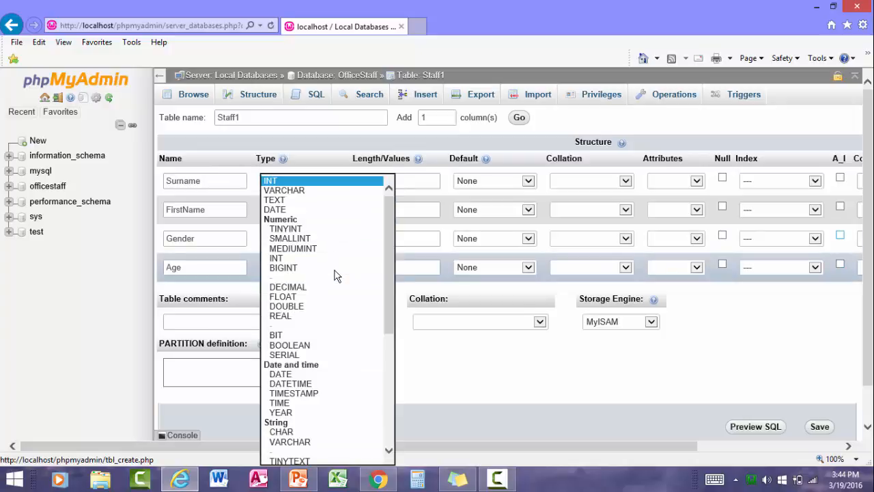
left_click(328, 181)
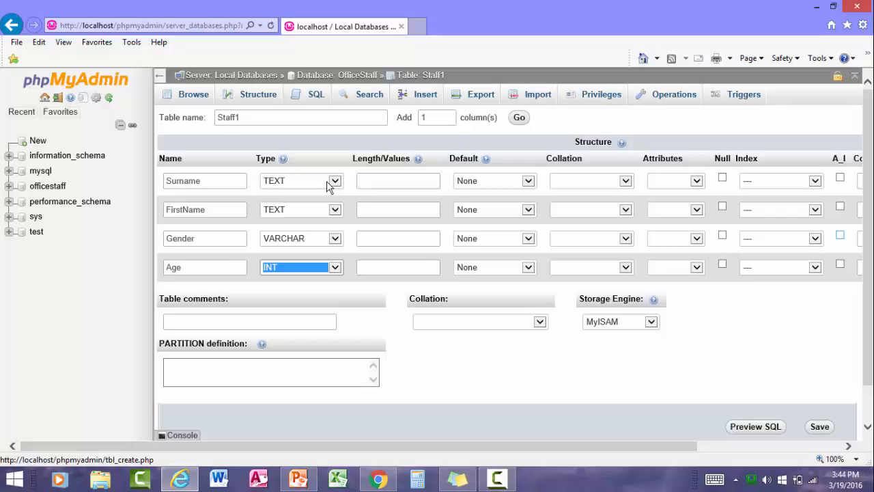
Enter lengths 15, 15, 10 and 3 for the columns and save the Staff1 table
left_click(378, 181)
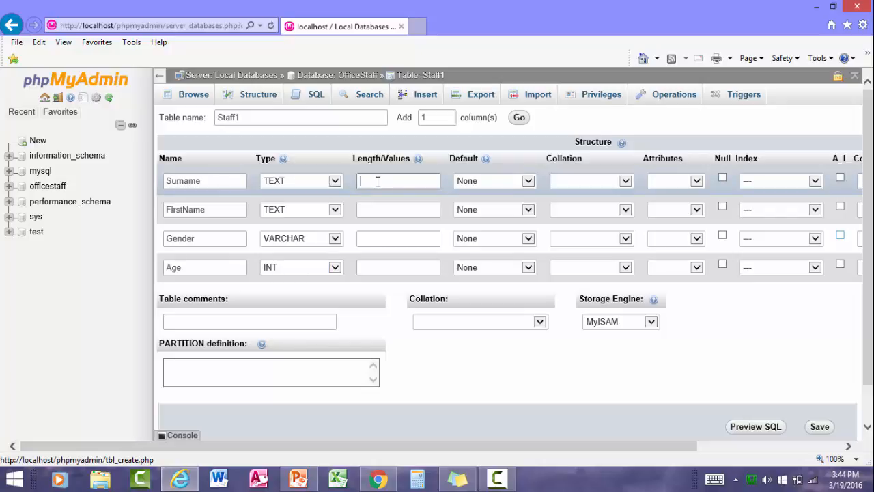
type("15")
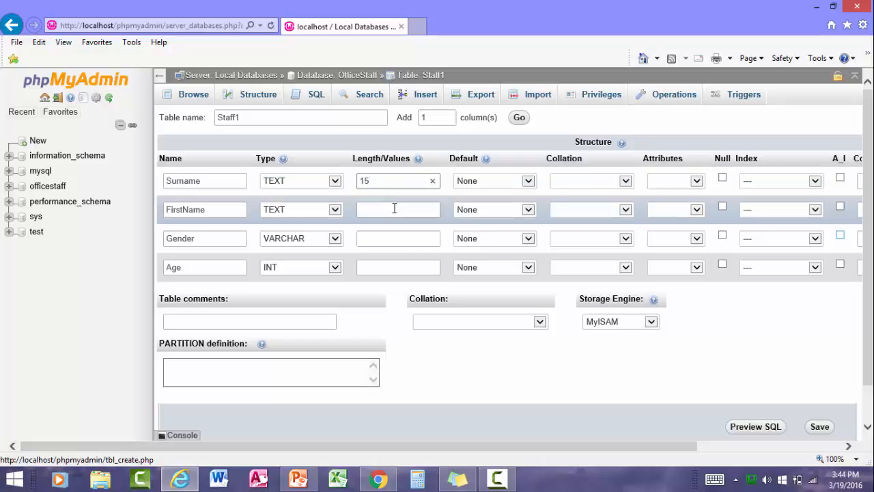
type("15")
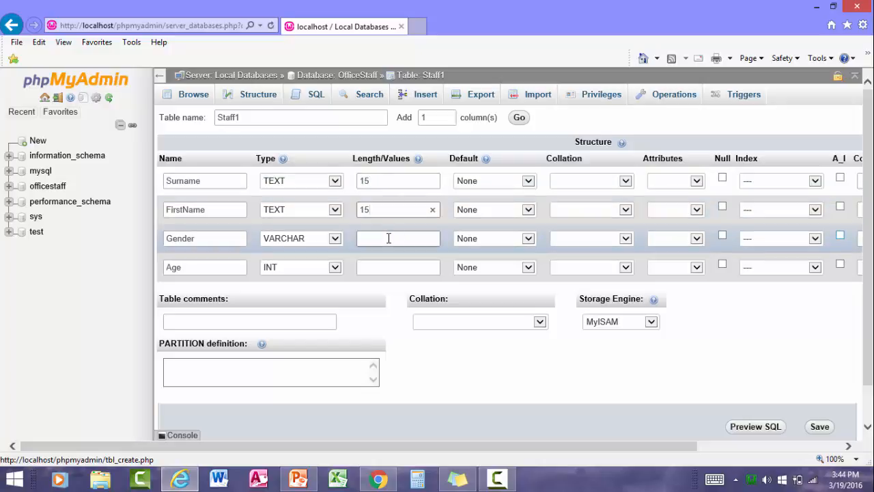
left_click(388, 237)
type("10")
left_click(401, 266)
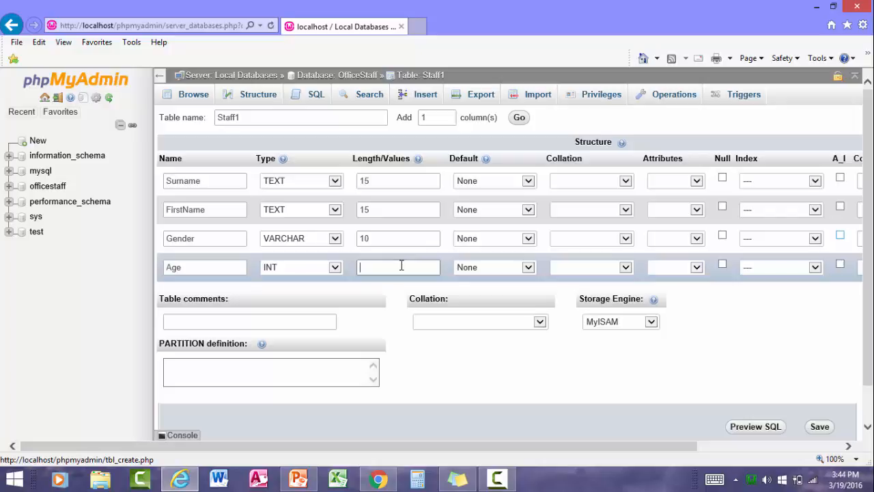
type("3")
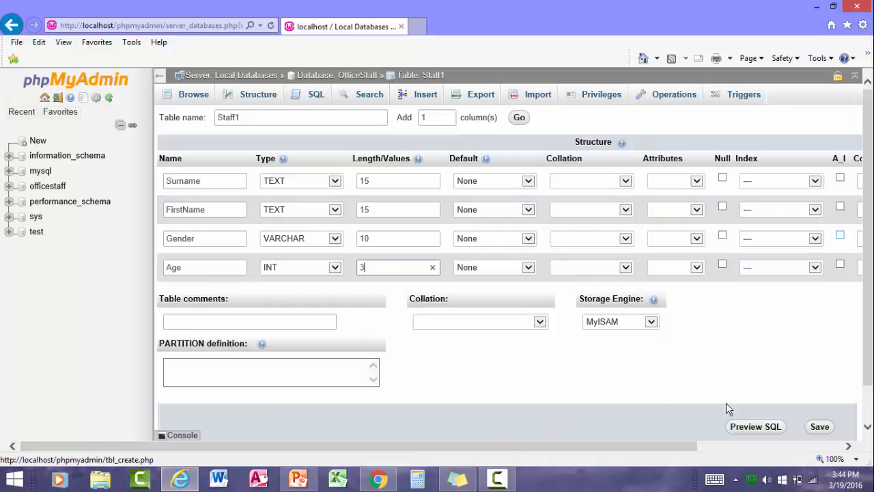
left_click(822, 428)
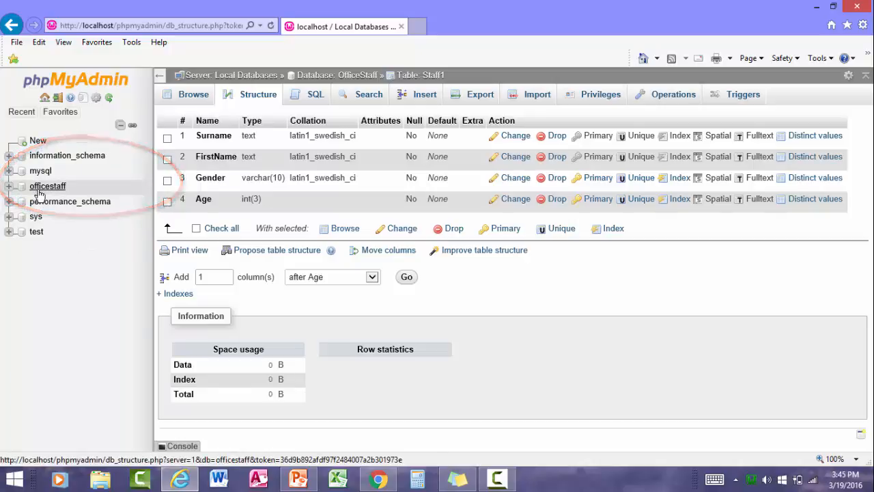
Browse the empty staff1 table under officestaff, collapse the tree, and minimize the browser
left_click(9, 186)
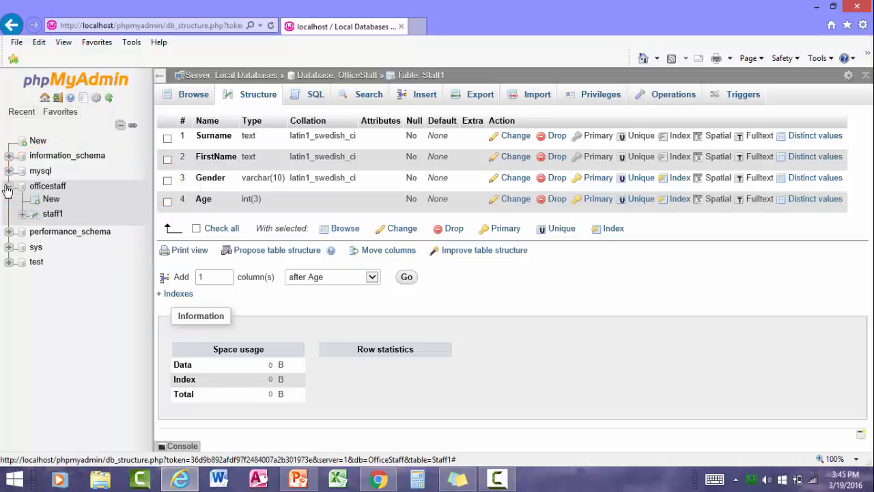
left_click(52, 214)
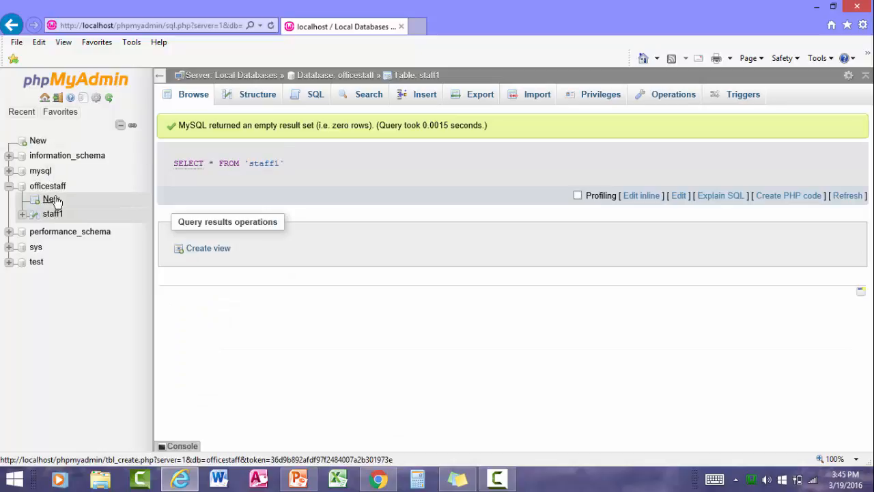
left_click(9, 186)
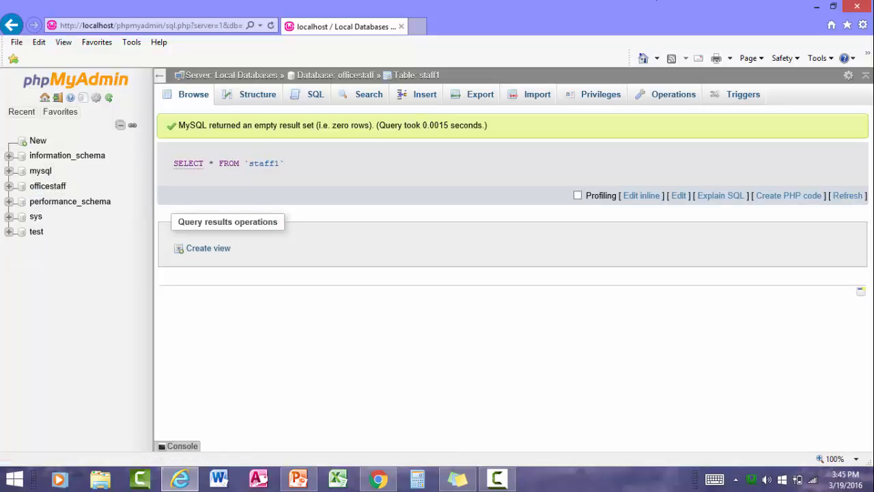
left_click(813, 7)
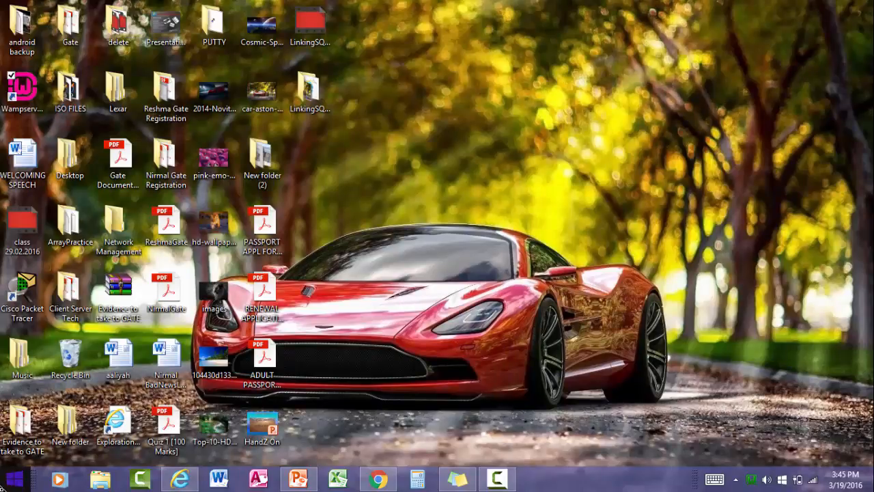
Run Microsoft Access 2010 as administrator and create the blank database Database8
left_click(14, 482)
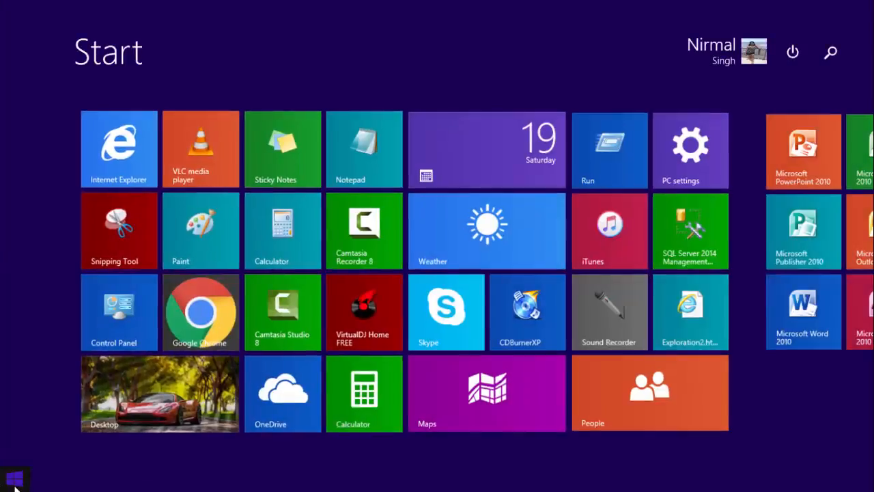
scroll(834, 489, "down", 1)
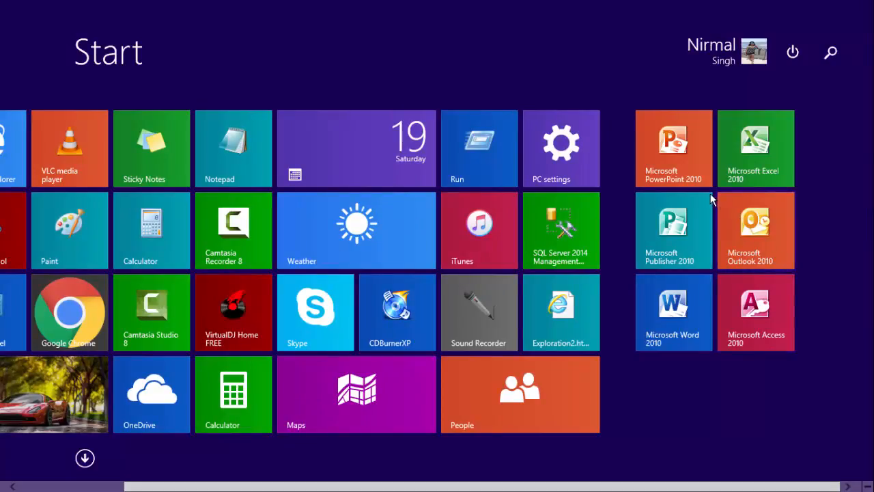
right_click(757, 309)
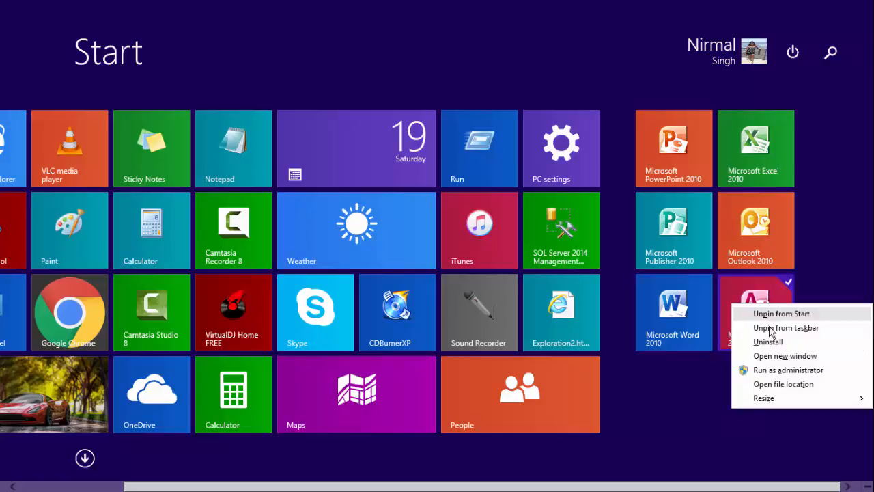
left_click(771, 369)
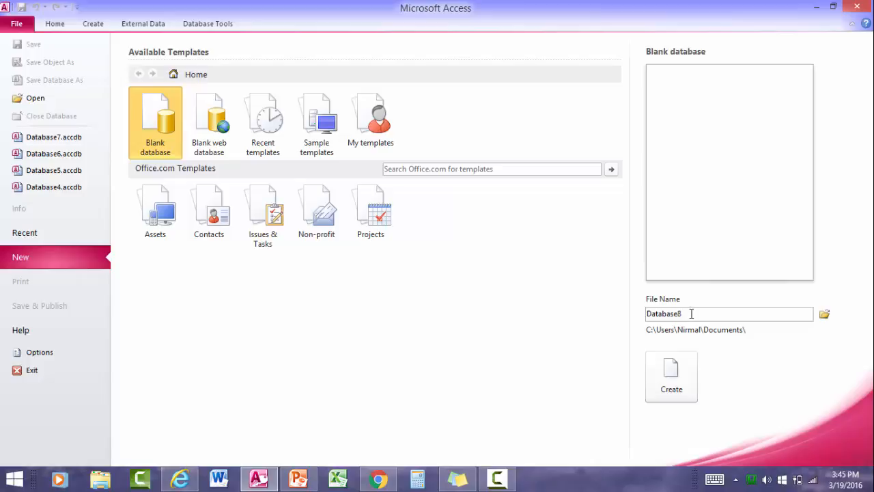
left_click(678, 382)
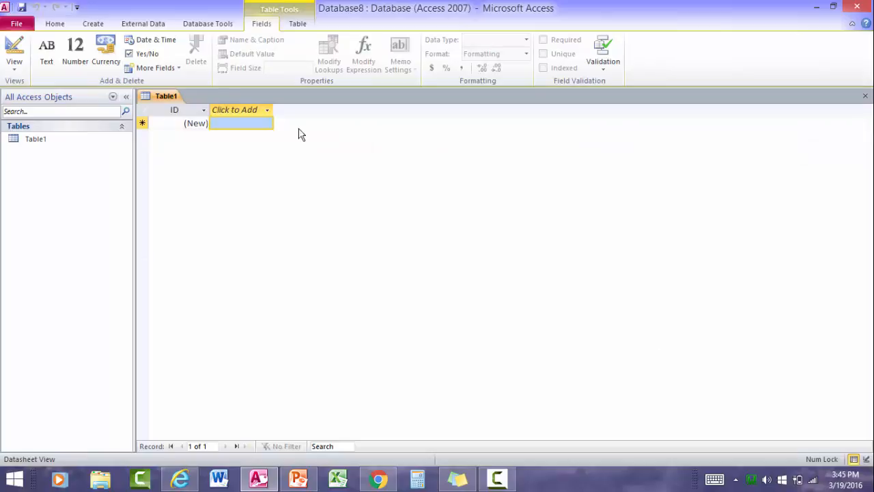
right_click(170, 96)
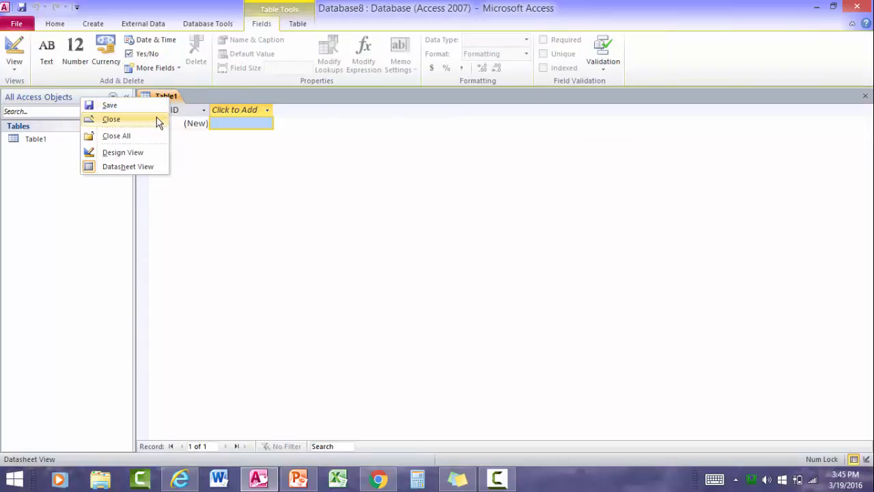
Close Table1 and begin linking Database8 to an ODBC database as a linked table
left_click(158, 120)
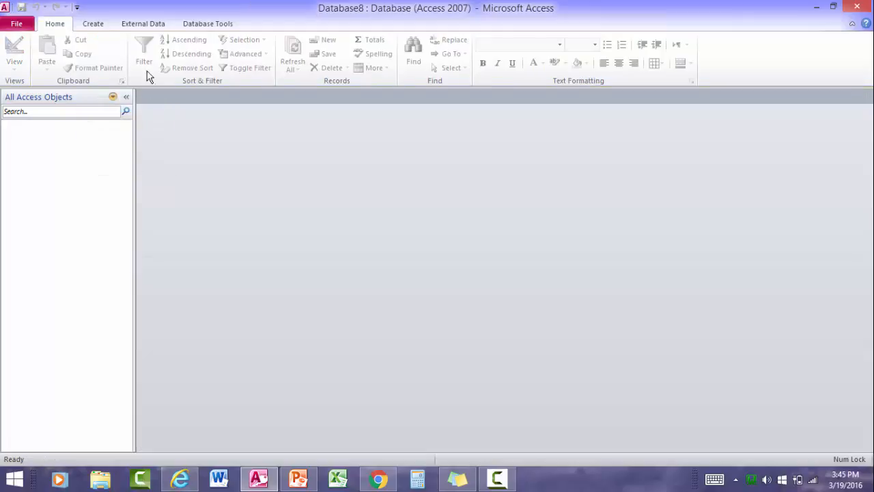
left_click(138, 26)
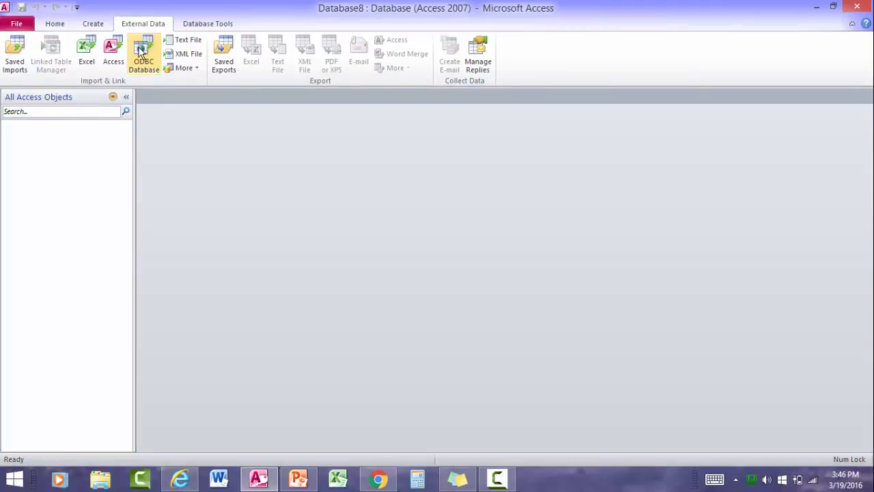
left_click(141, 52)
left_click(141, 52)
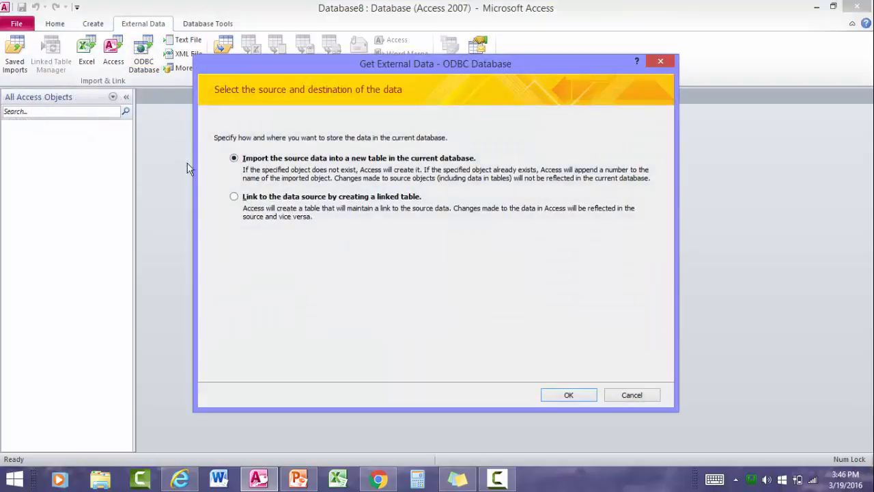
left_click(235, 197)
left_click(566, 396)
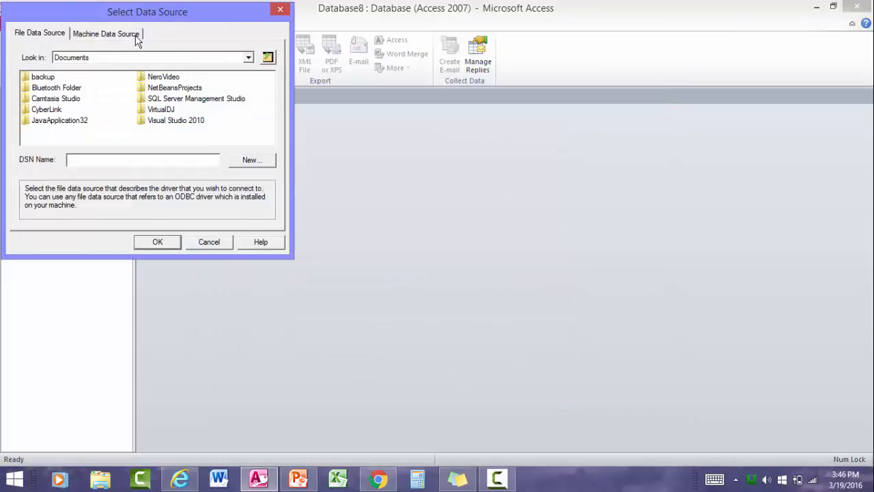
Start a new System Data Source from the Machine Data Source tab
left_click(106, 33)
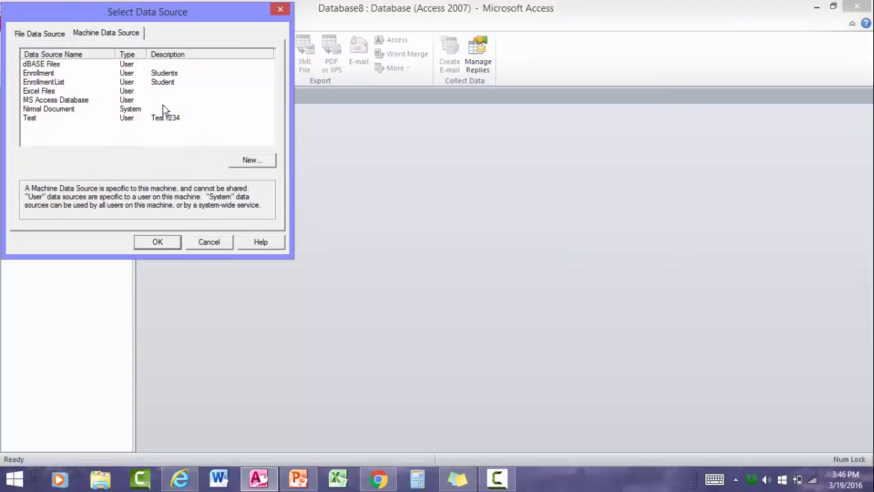
left_click(245, 164)
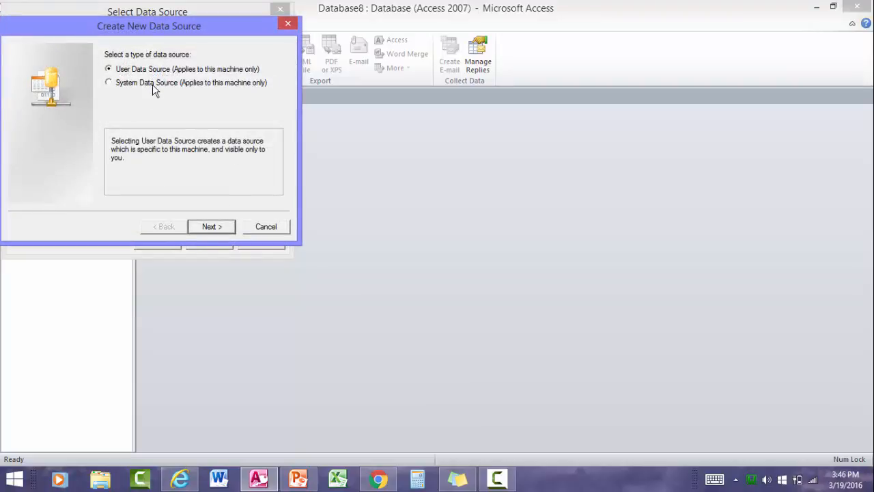
left_click(152, 84)
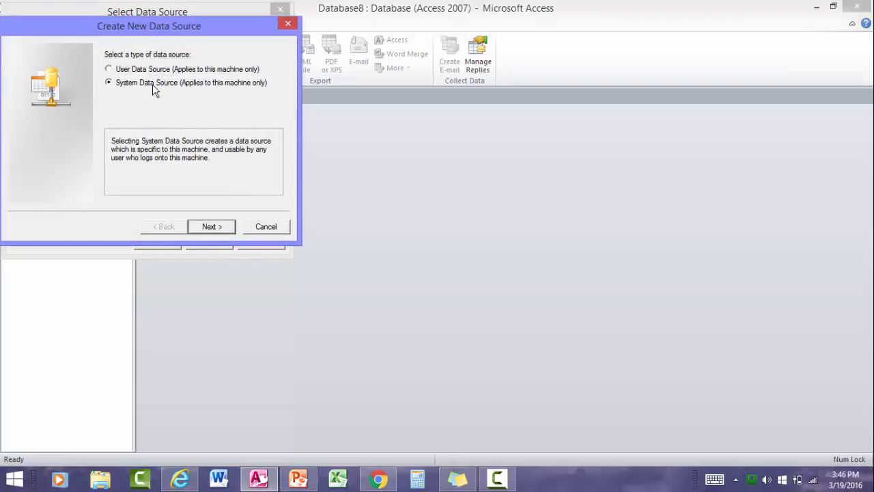
left_click(220, 227)
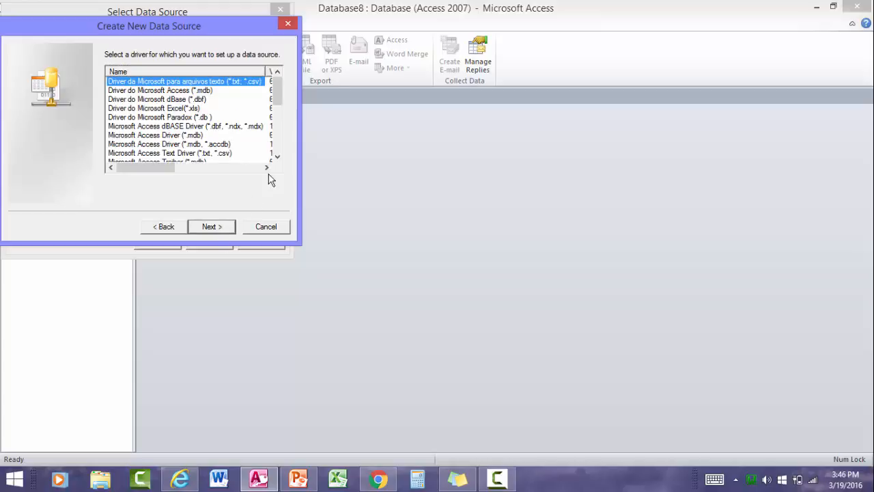
Choose the MySQL ODBC 5.1 Driver and finish to reach its connection settings
left_click(277, 156)
left_click(278, 157)
left_click(277, 156)
left_click(277, 156)
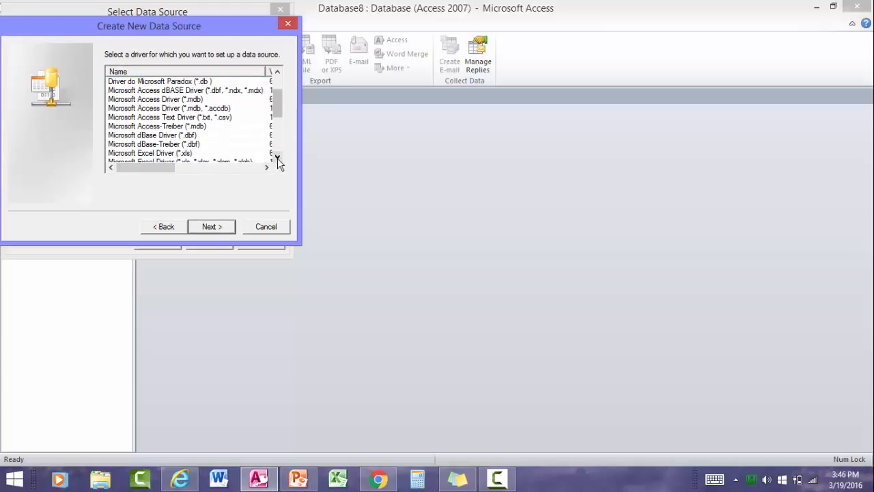
left_click(277, 156)
left_click(277, 157)
left_click(277, 156)
left_click(277, 156)
left_click(278, 156)
left_click(278, 157)
left_click(277, 156)
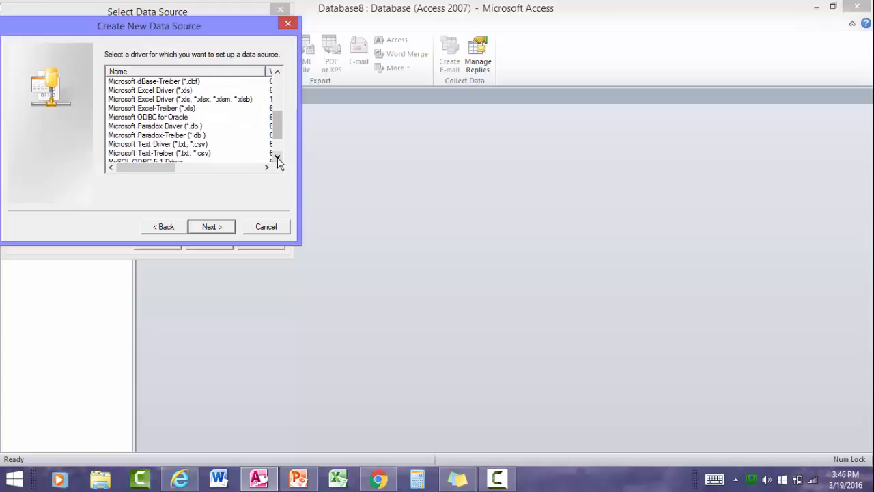
left_click(277, 157)
left_click(277, 158)
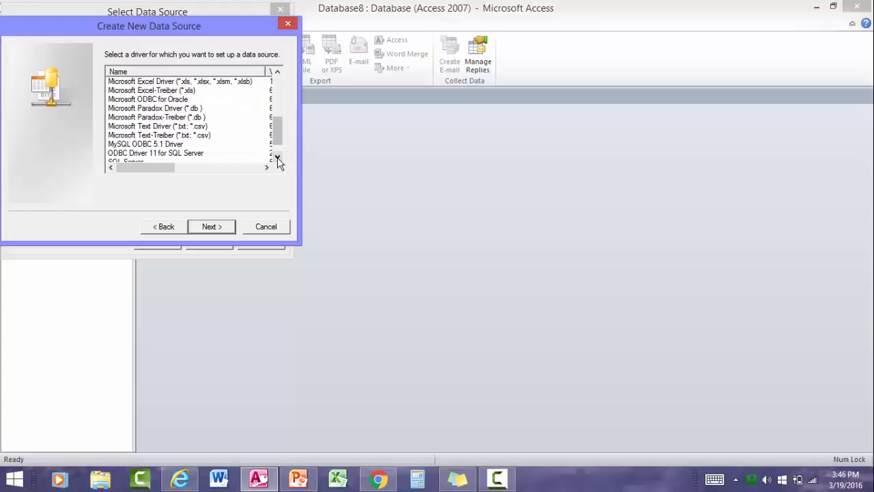
left_click(174, 147)
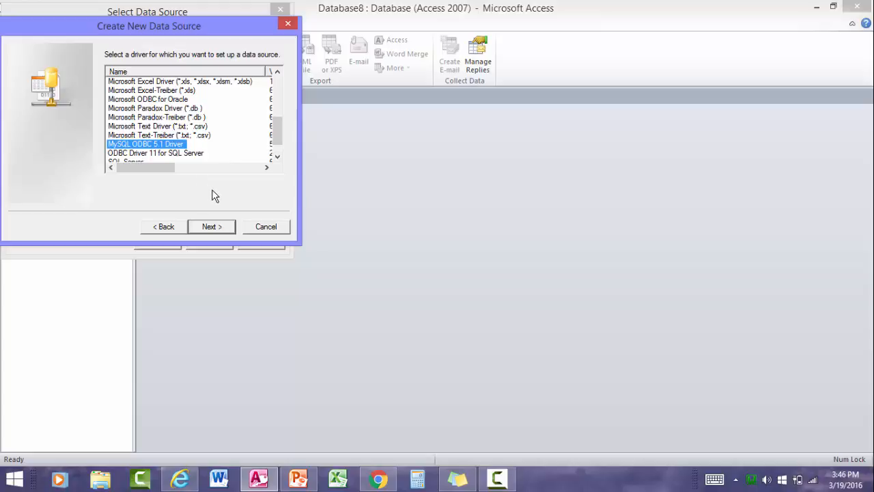
left_click(217, 233)
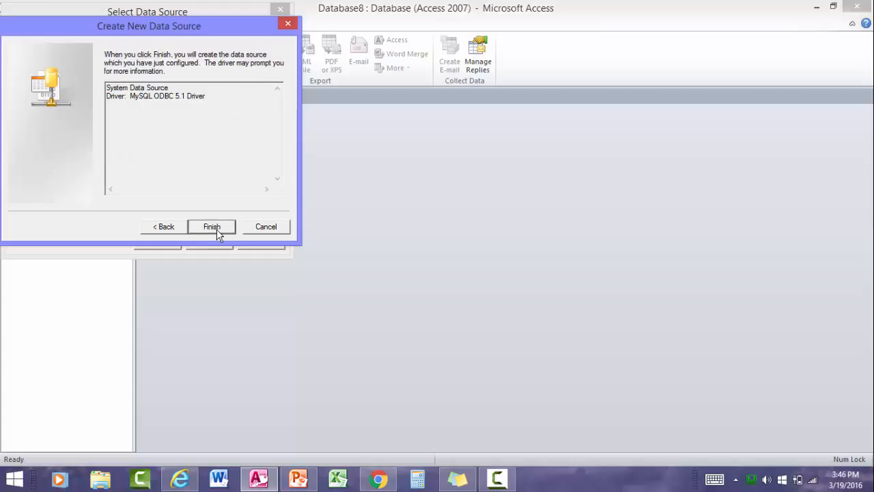
left_click(217, 229)
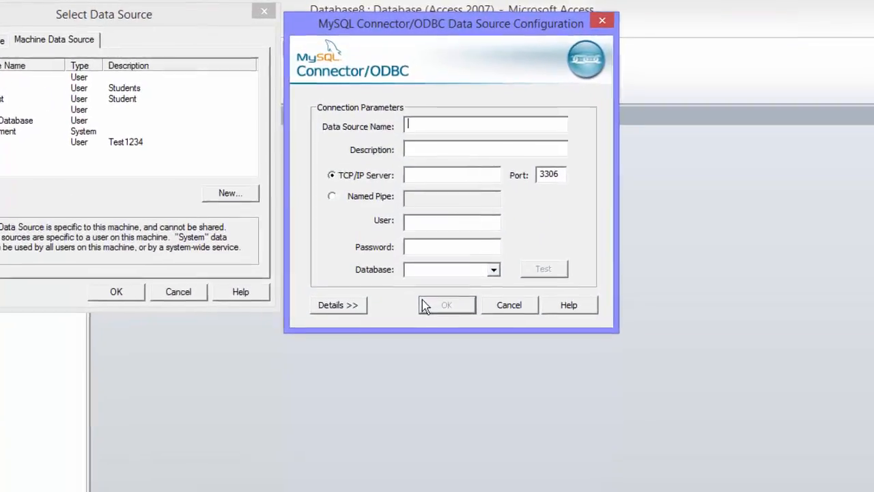
Name the new MySQL ODBC data source Employee with user root
type("Emp")
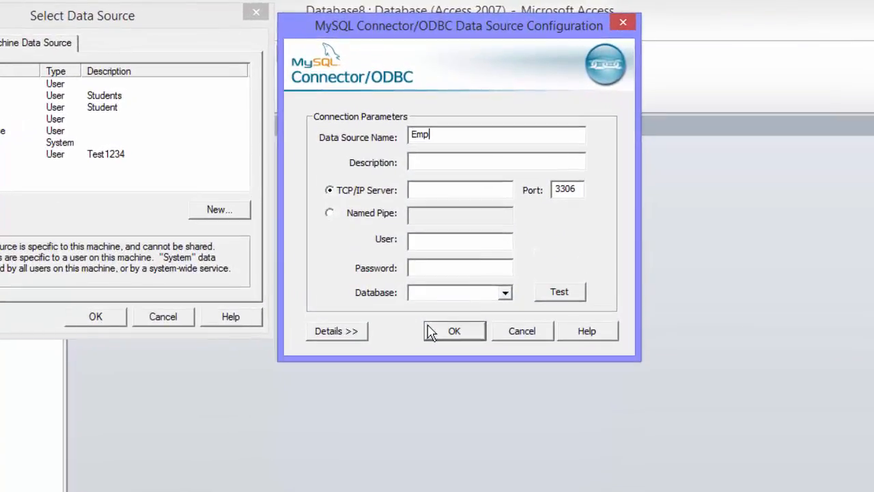
type("loyee")
left_click(455, 237)
type("root")
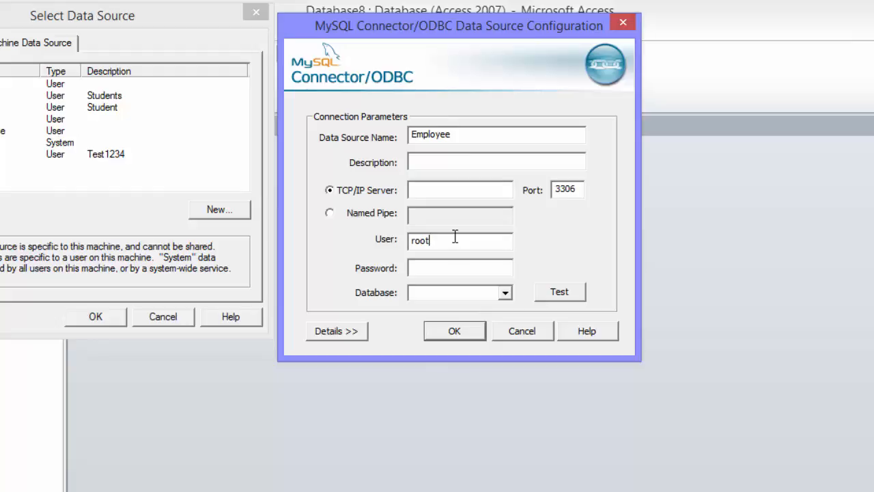
Point the Employee source at the officestaff database, test the connection successfully, and save it
left_click(505, 293)
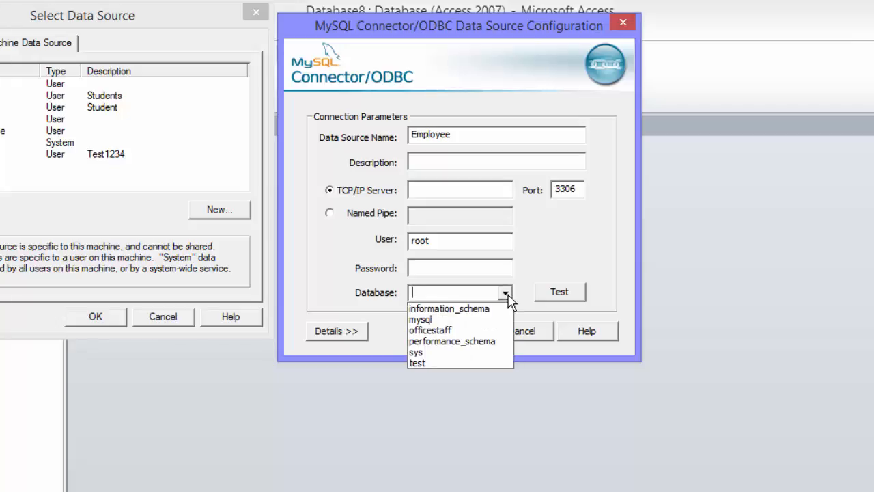
left_click(476, 330)
left_click(558, 292)
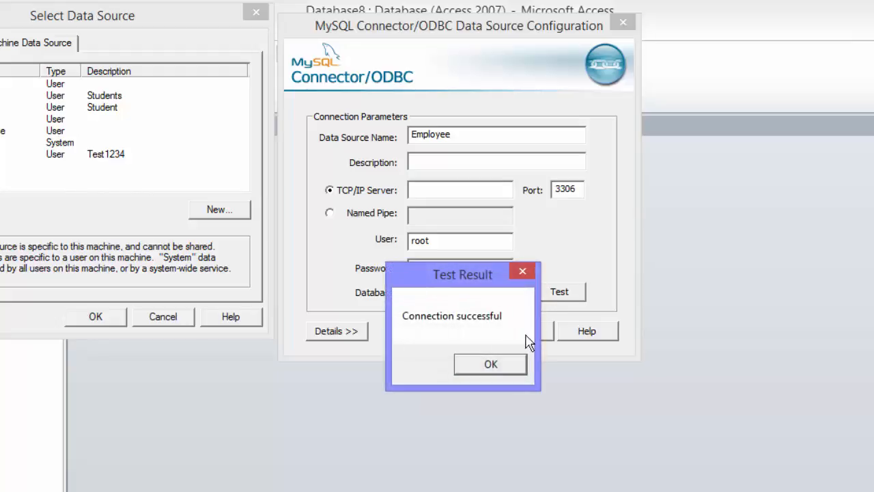
left_click(502, 366)
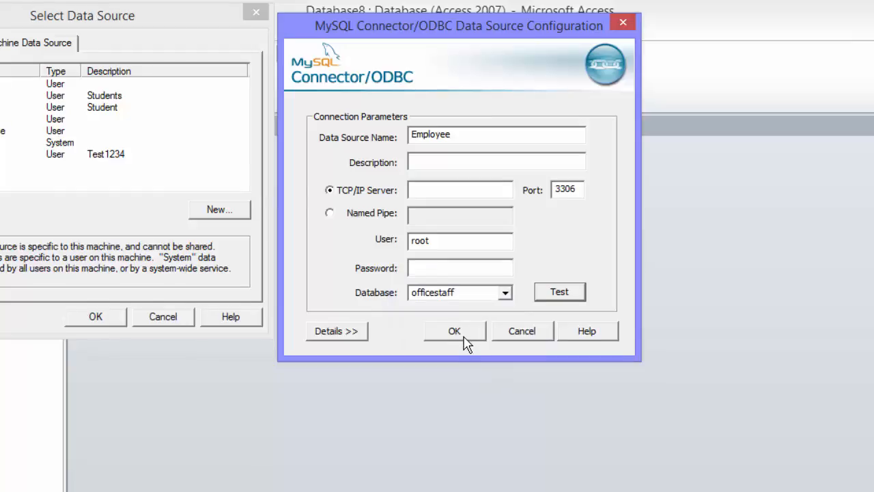
left_click(465, 336)
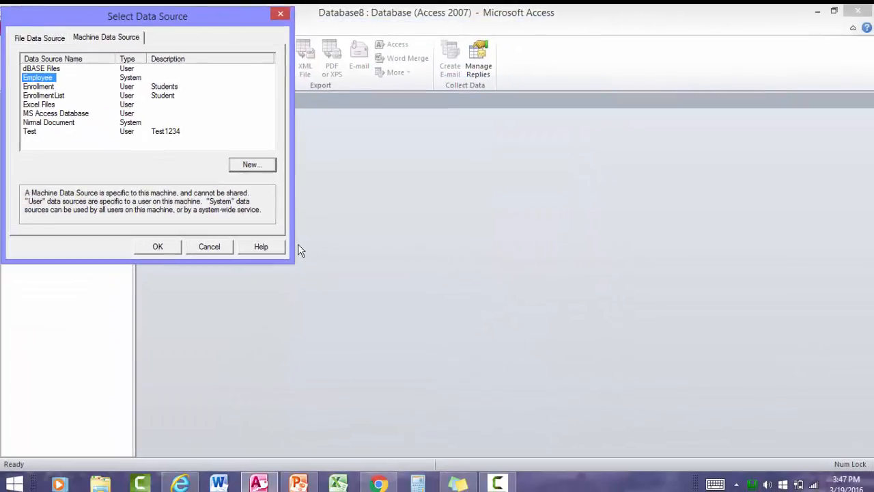
Link staff1 from the Employee source, keyed on all four fields, and open it
double_click(35, 77)
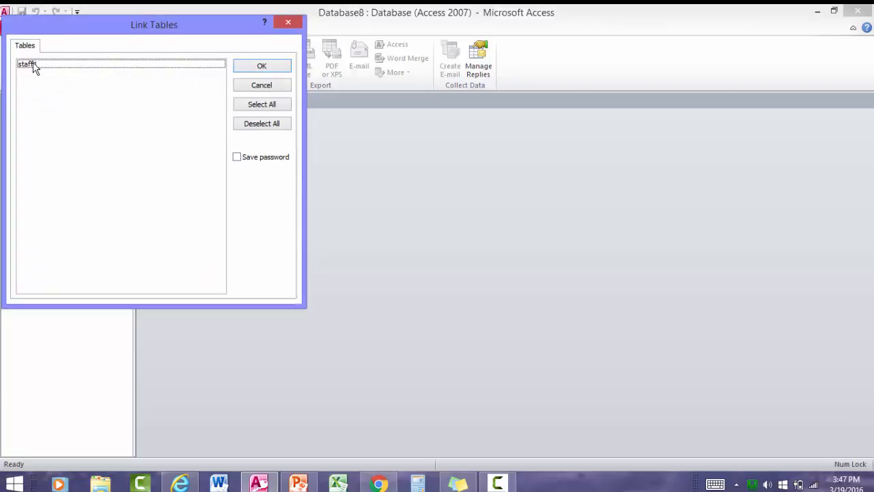
left_click(33, 65)
left_click(262, 66)
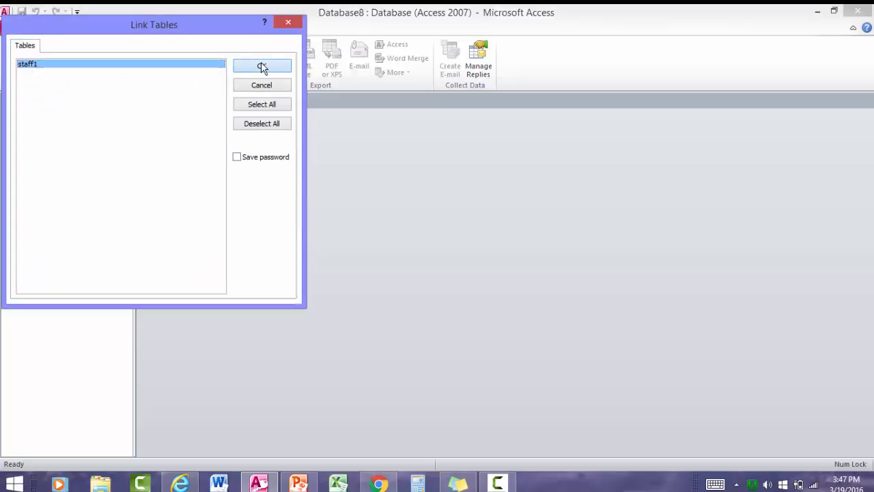
left_click_drag(343, 153, 352, 132)
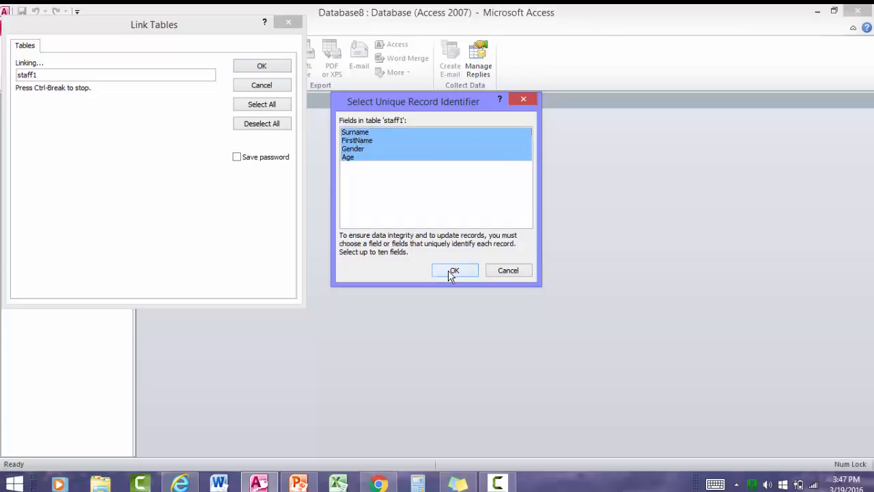
left_click(453, 270)
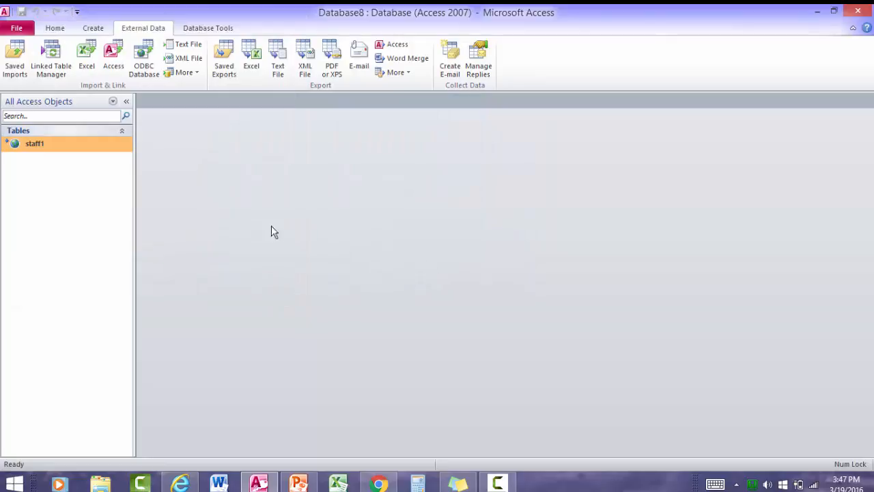
right_click(78, 147)
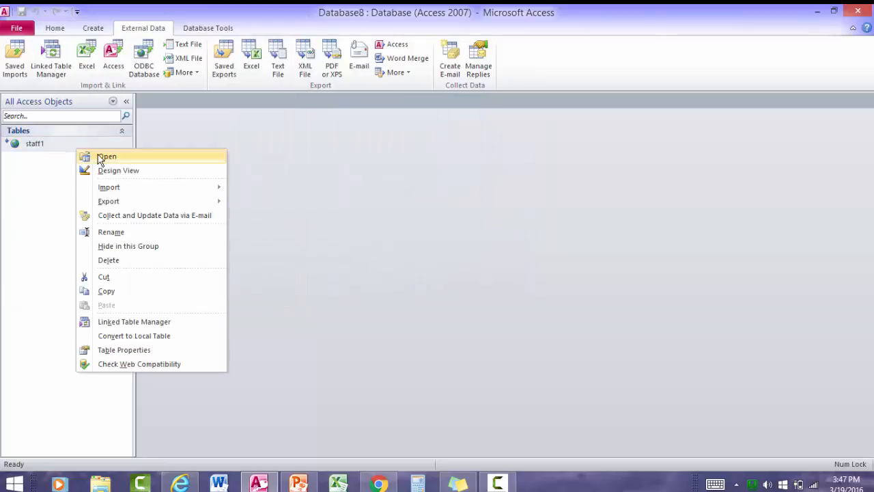
left_click(96, 156)
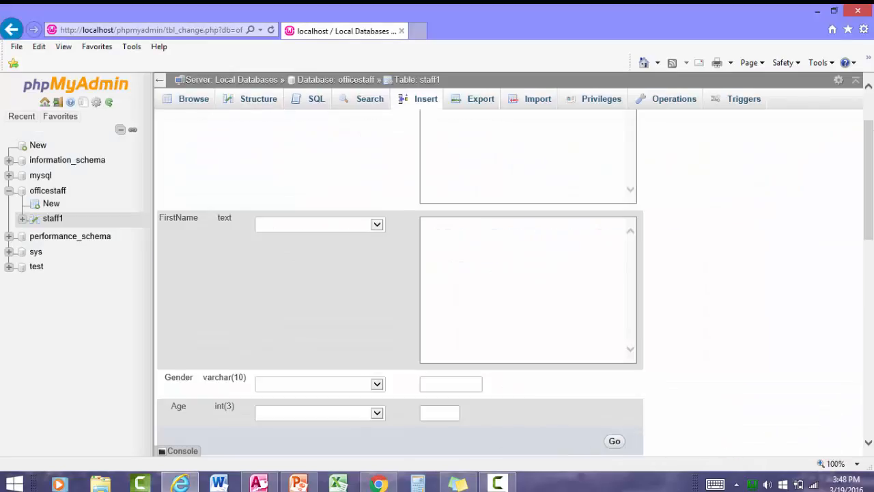
Fill the first row with a staff member's surname and first name, gender Male, age 25
scroll(799, 130, "up", 2)
left_click(529, 168)
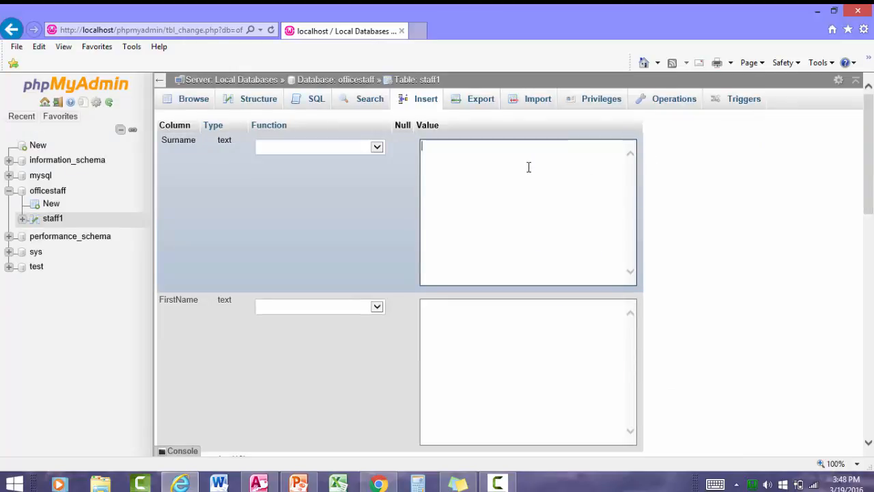
key("Tab")
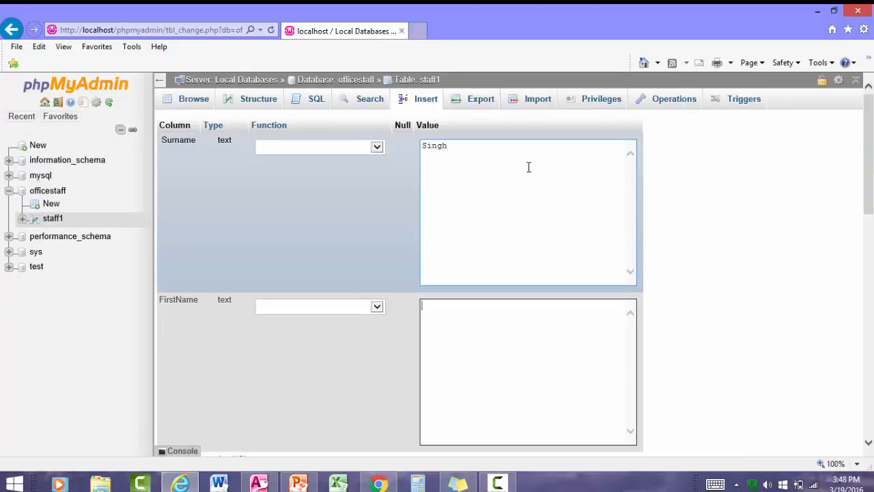
key("Tab")
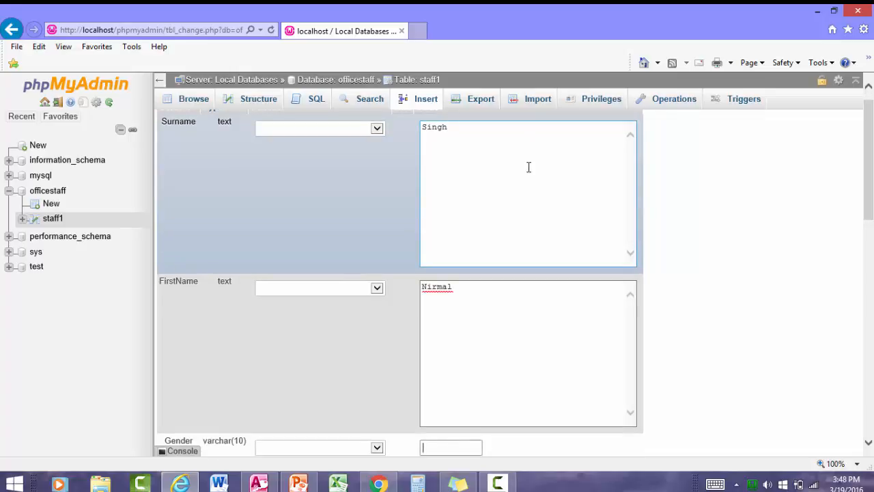
type("Male")
key("Tab")
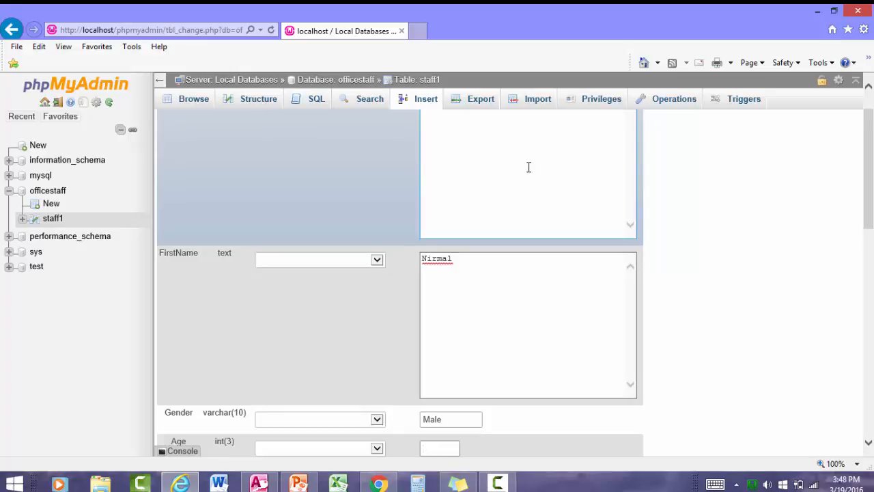
type("25")
Fill the second row with another staff member's surname and first name, gender Male, age 21
scroll(866, 268, "down", 3)
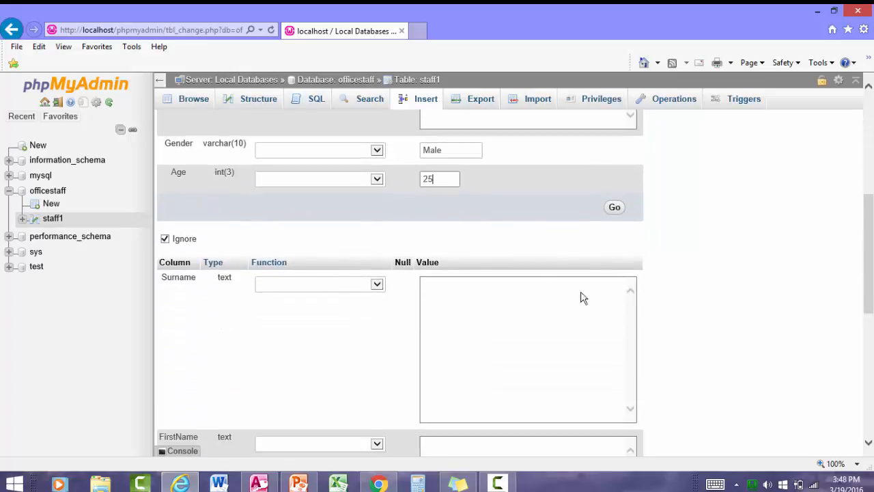
left_click(491, 279)
left_click(490, 279)
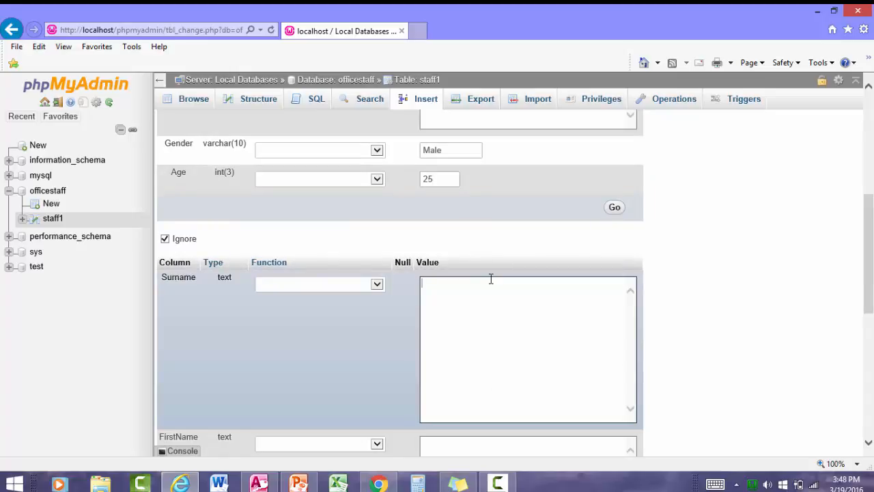
key("Tab")
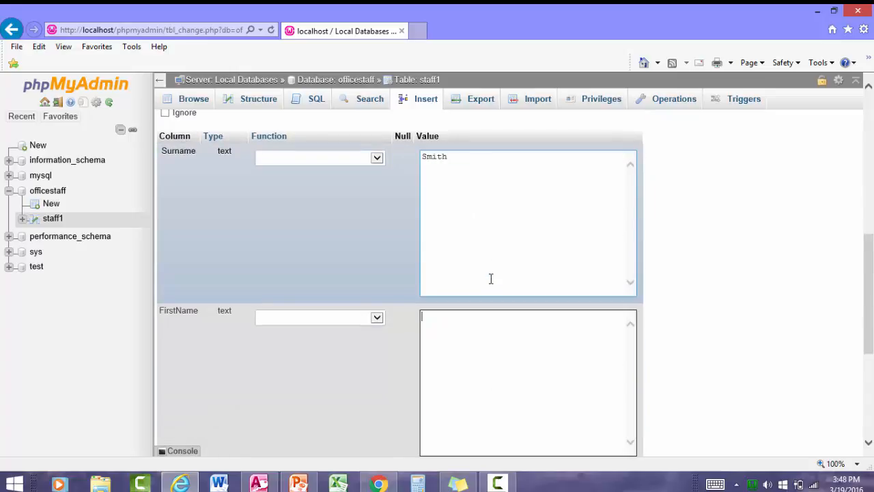
key("Tab")
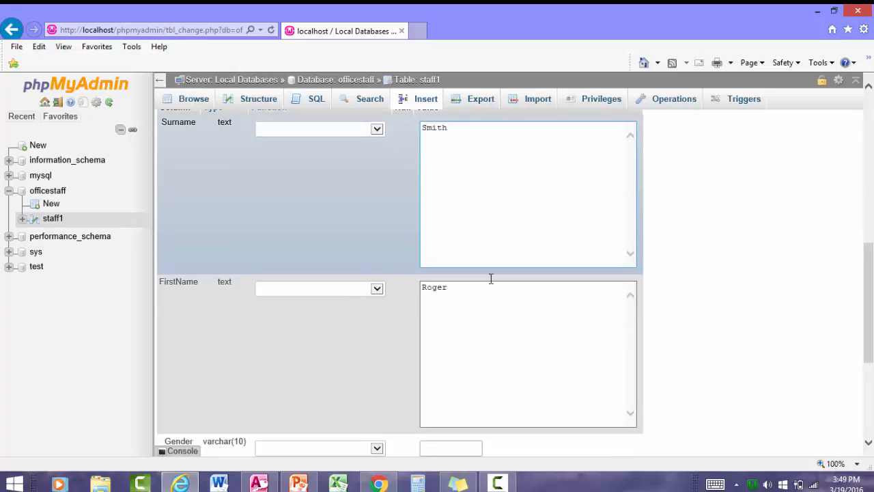
type("Male")
key("Tab")
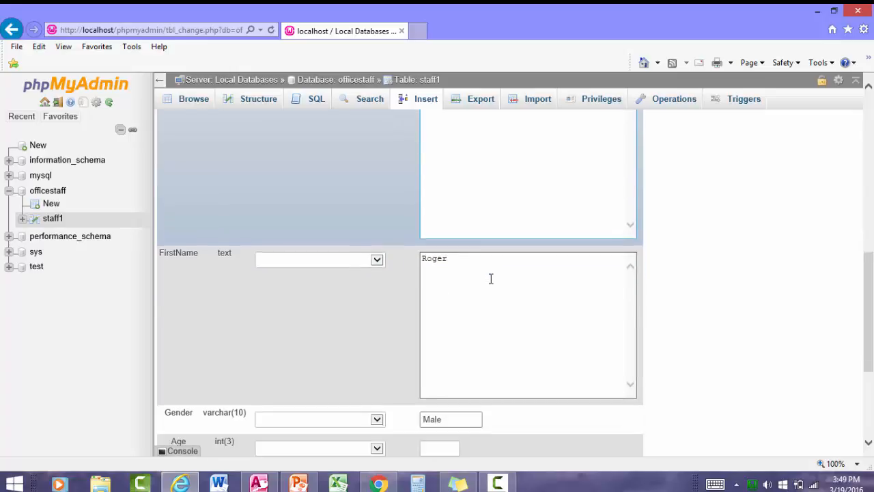
type("21")
scroll(491, 278, "down", 3)
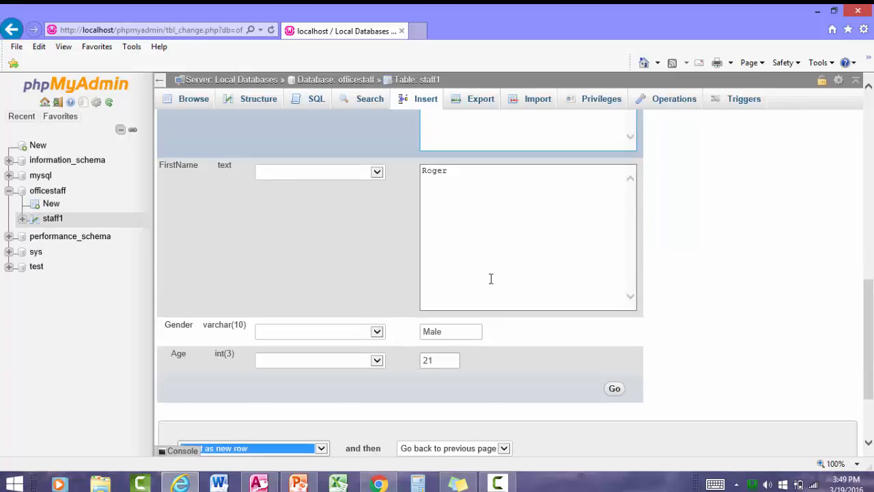
scroll(491, 278, "down", 1)
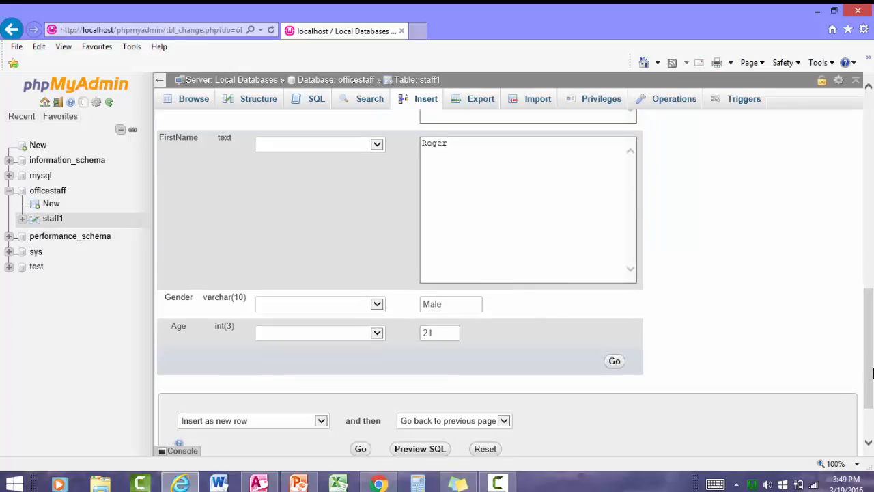
scroll(855, 362, "down", 3)
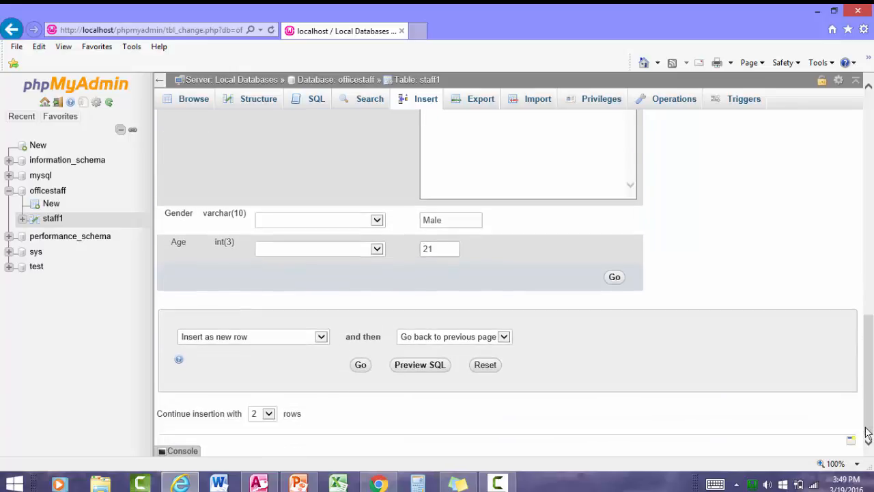
Insert both rows, browse staff1 showing 2 records, then go to the Windows Start screen
left_click(369, 366)
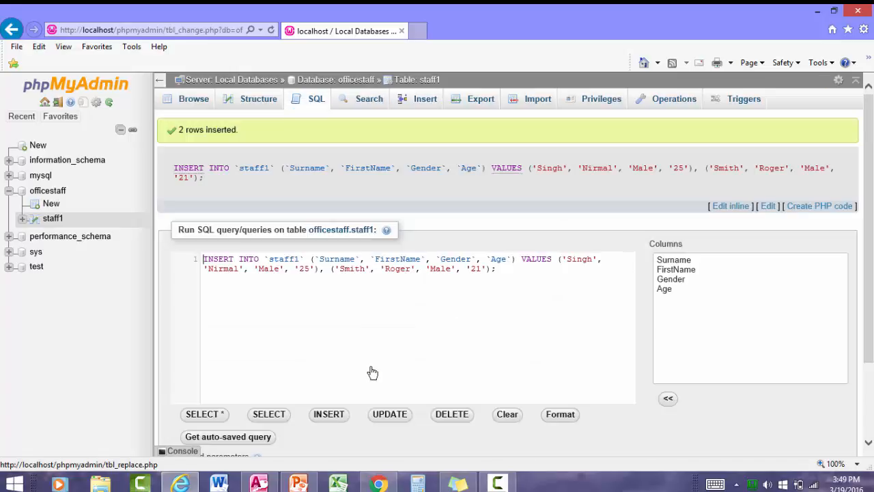
left_click(209, 103)
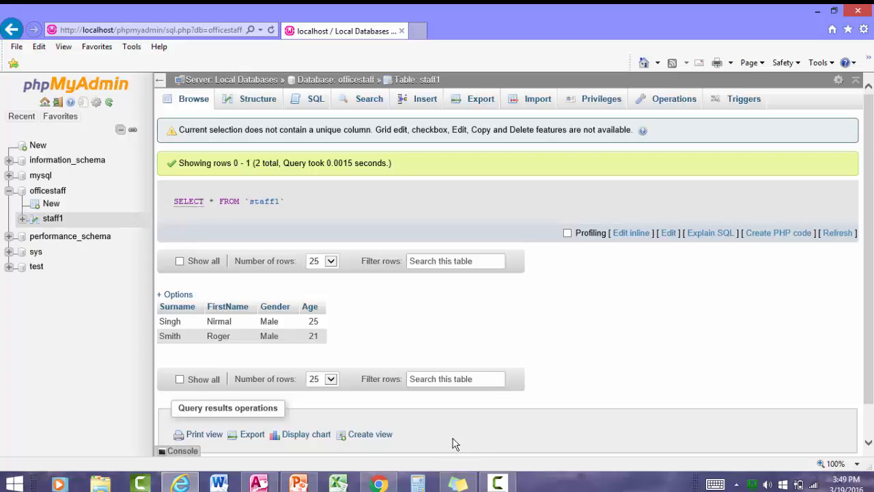
left_click(7, 485)
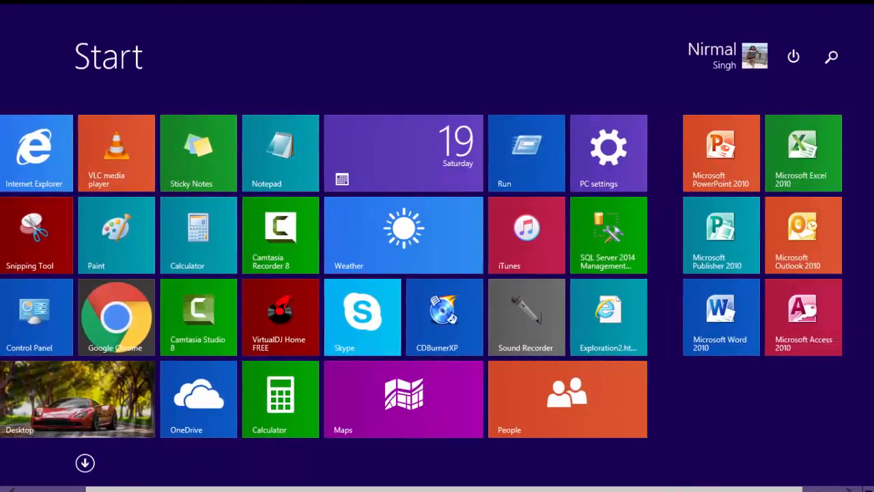
Launch Microsoft Access 2010 as administrator and reopen Database8
scroll(776, 410, "down", 1)
right_click(764, 319)
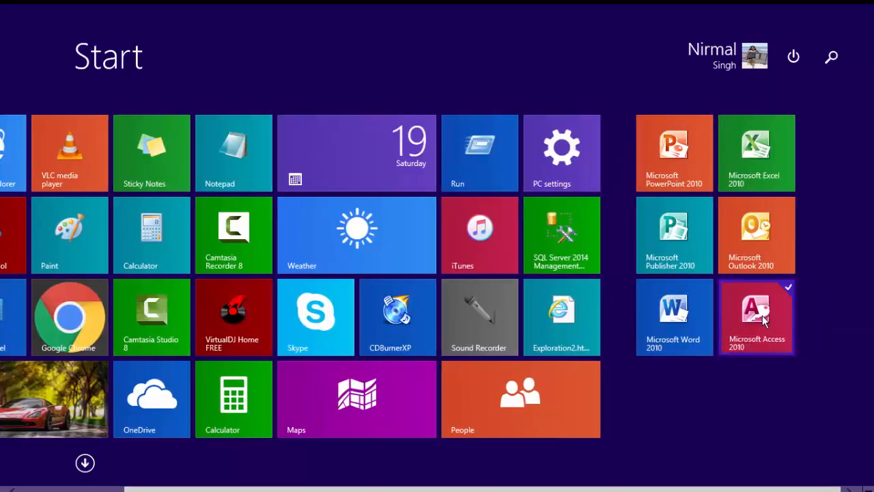
left_click(786, 385)
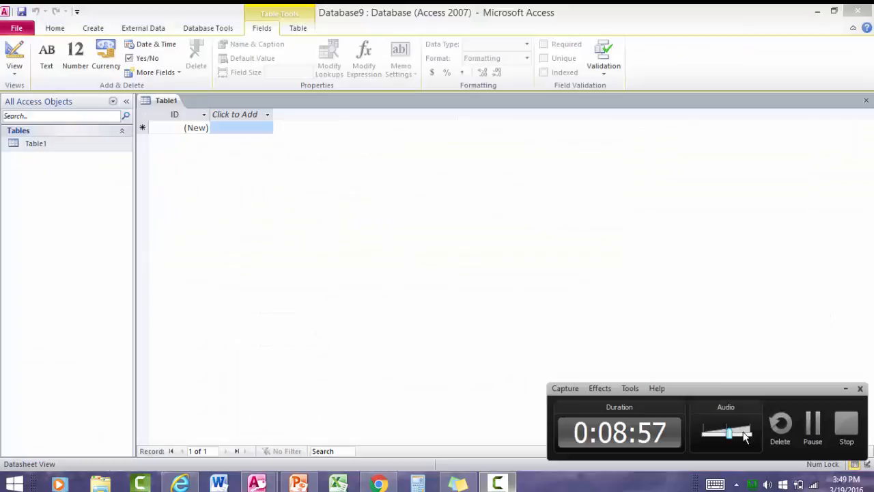
left_click(813, 423)
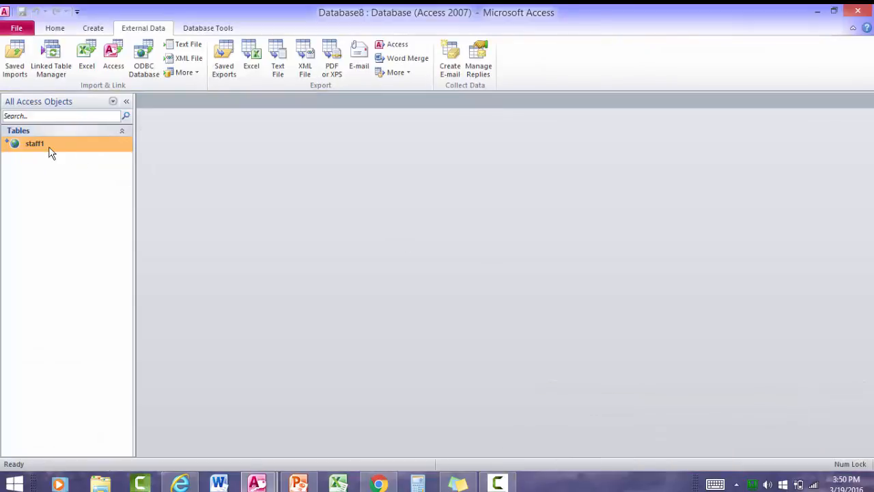
left_click(48, 146)
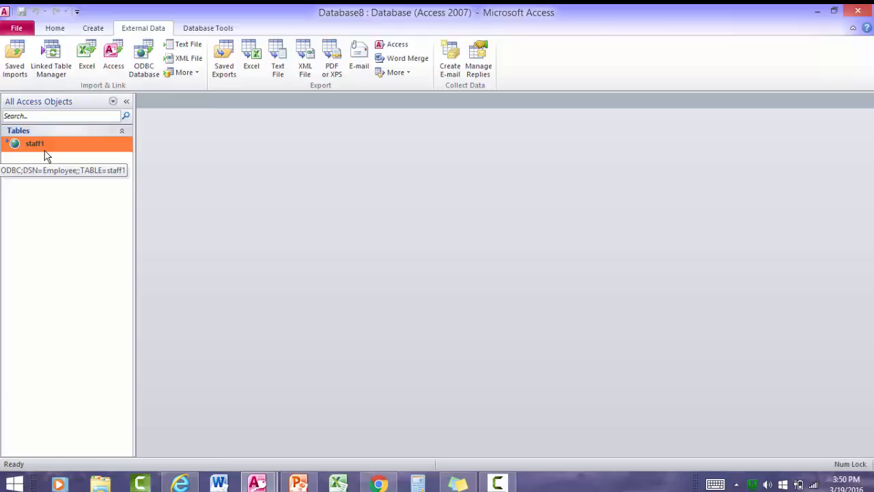
Open the linked staff1 table in datasheet view, showing both rows aged 25 and 21
right_click(46, 148)
left_click(68, 159)
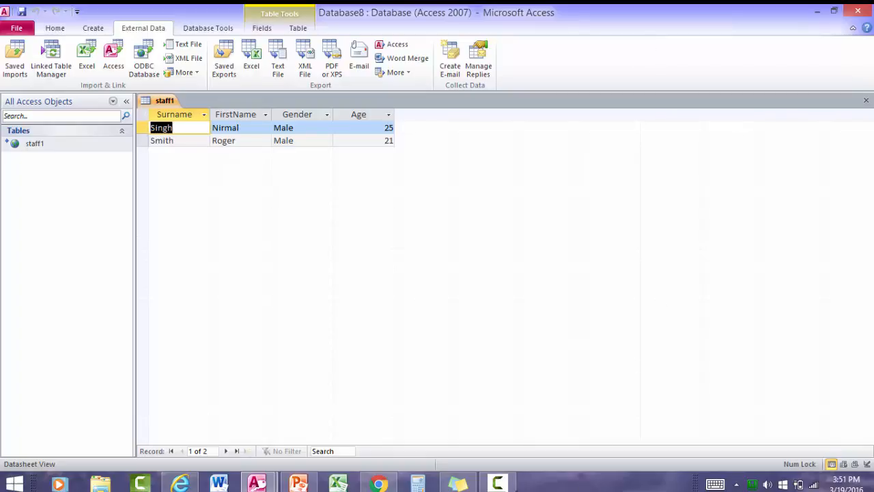
left_click(510, 483)
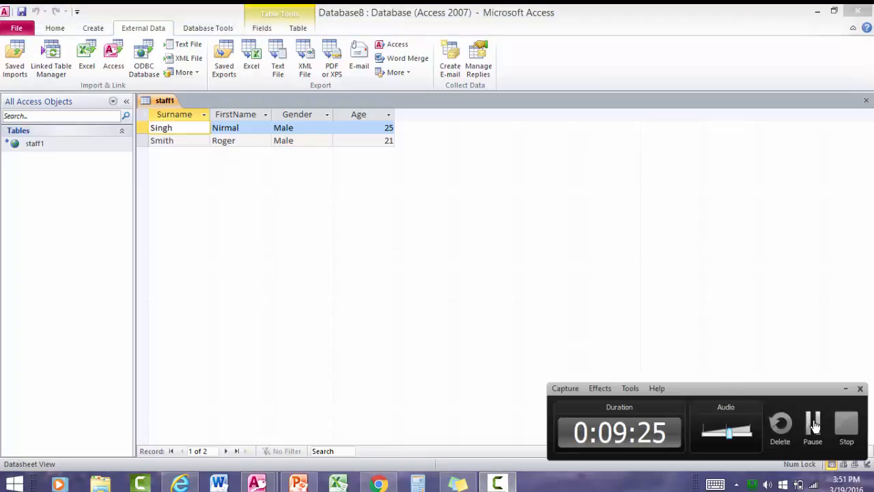